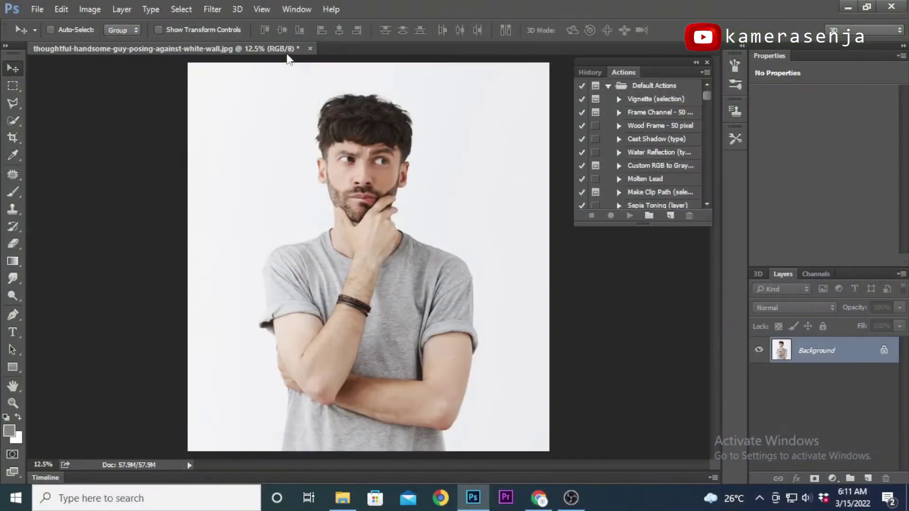
Step: Float the document in its own window and duplicate the Background layer
left_click_drag(282, 50, 400, 69)
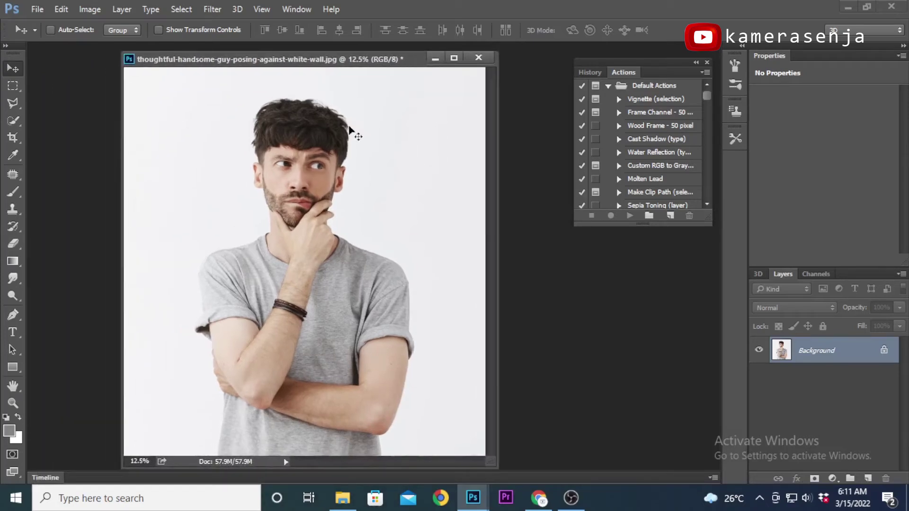
key("ctrl+plus")
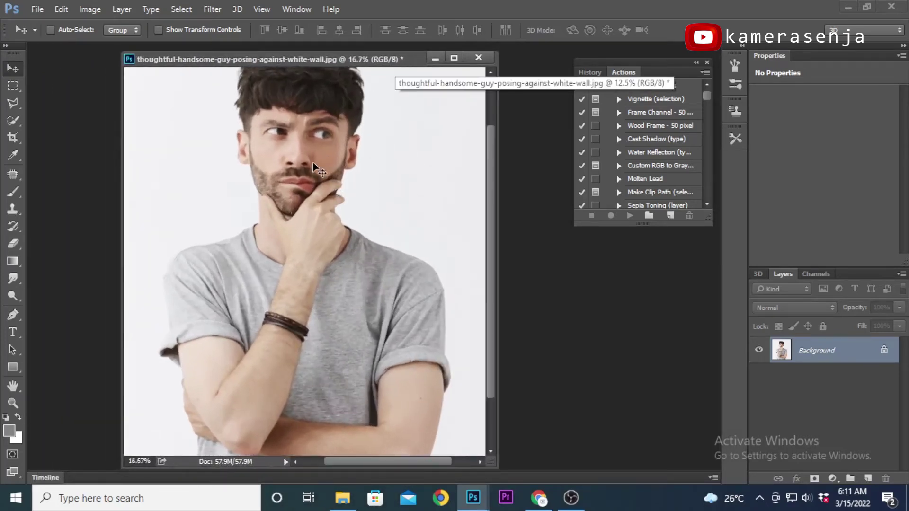
left_click_drag(319, 167, 345, 122)
left_click_drag(399, 203, 424, 177)
left_click_drag(325, 214, 360, 205)
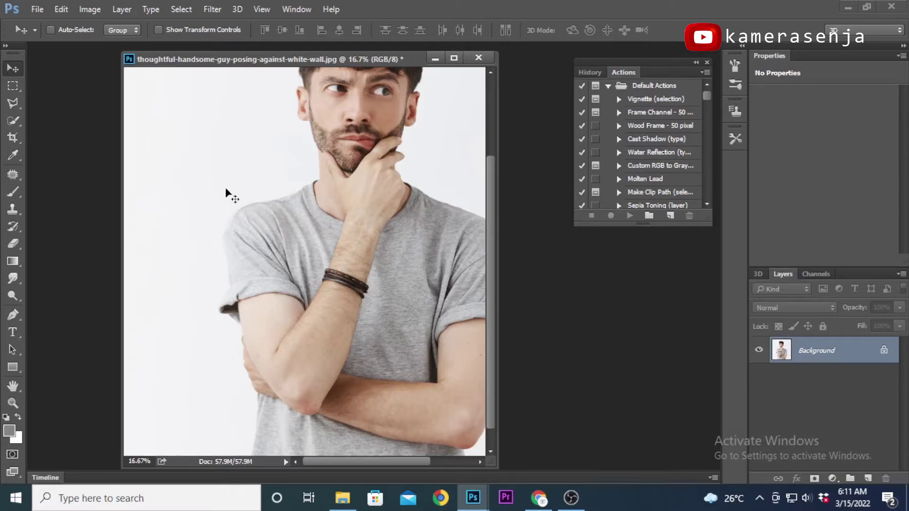
left_click_drag(371, 196, 337, 227)
left_click_drag(851, 354, 868, 478)
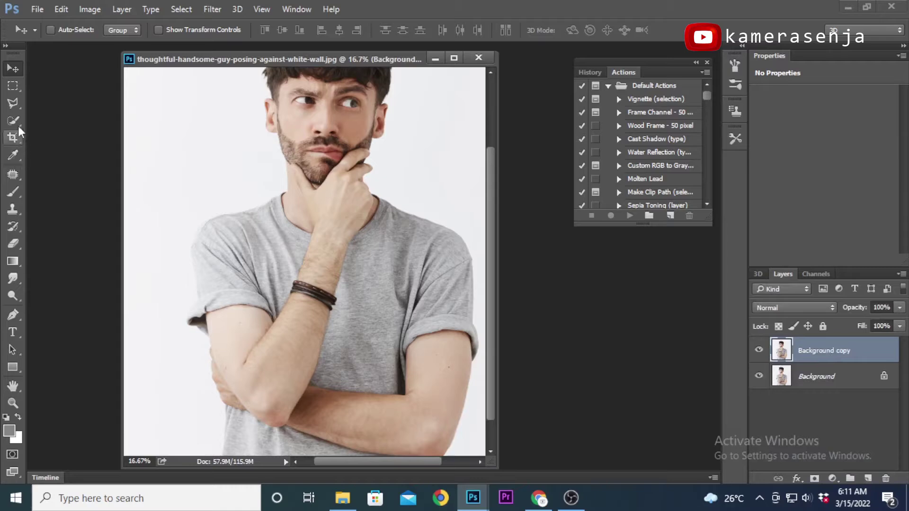
Step: Try selecting the white wall around the man with the Magic Wand at tolerance 32, and clear the selection
left_click_drag(15, 118, 72, 130)
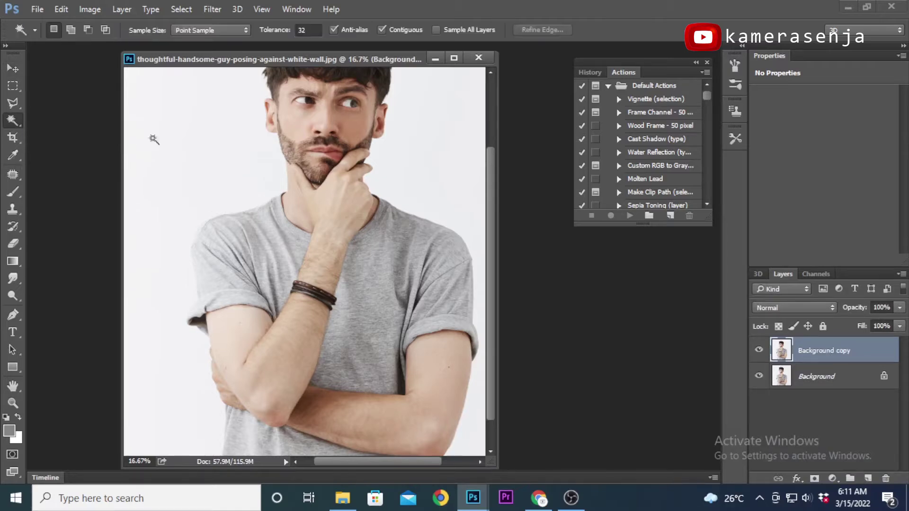
left_click(238, 182)
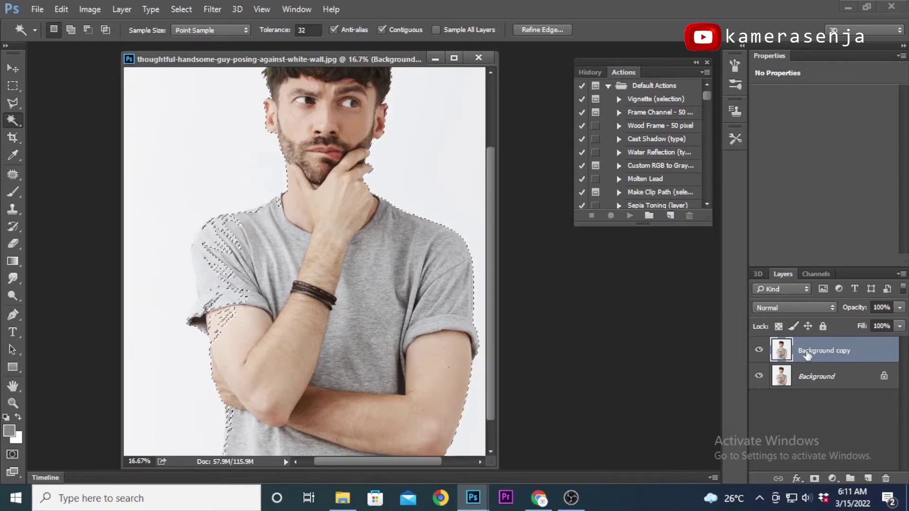
key("ctrl+d")
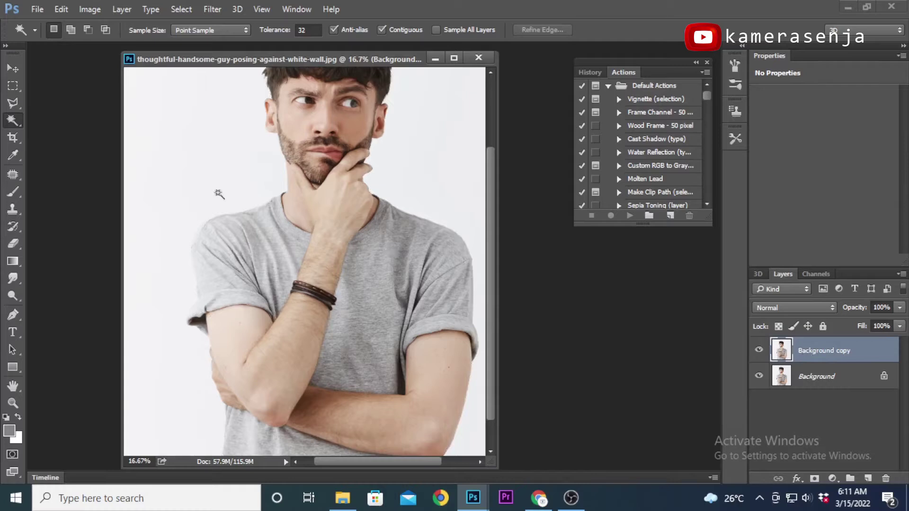
Step: Try selecting the man's shirt and arm on the layer copy with the Quick Selection tool, and clear the selection
right_click(12, 123)
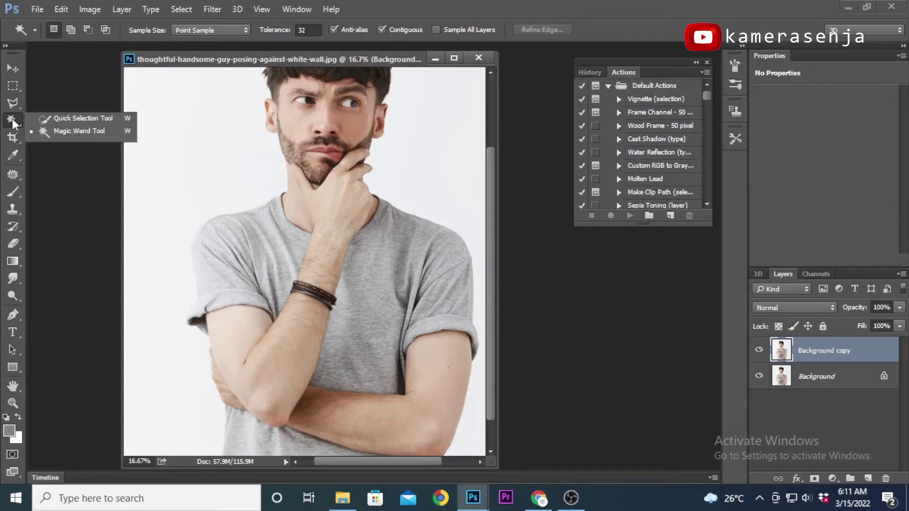
left_click(76, 119)
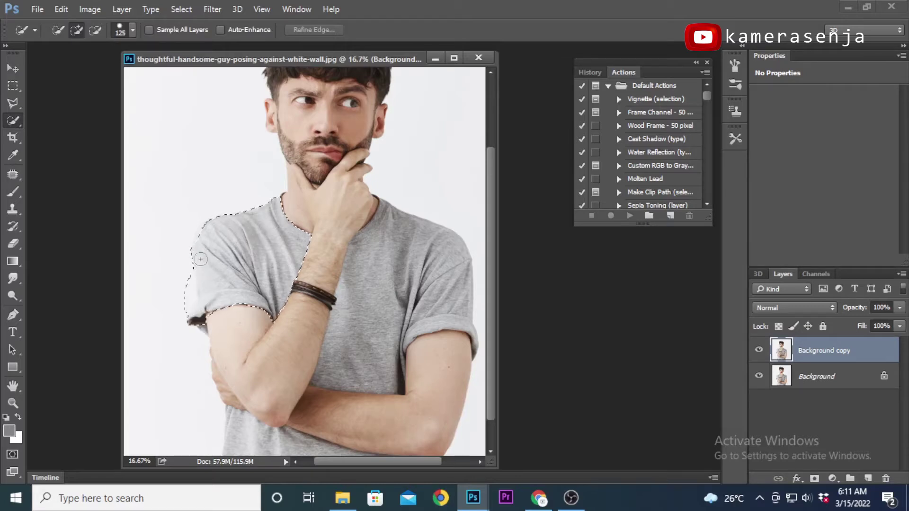
left_click_drag(204, 305, 223, 372)
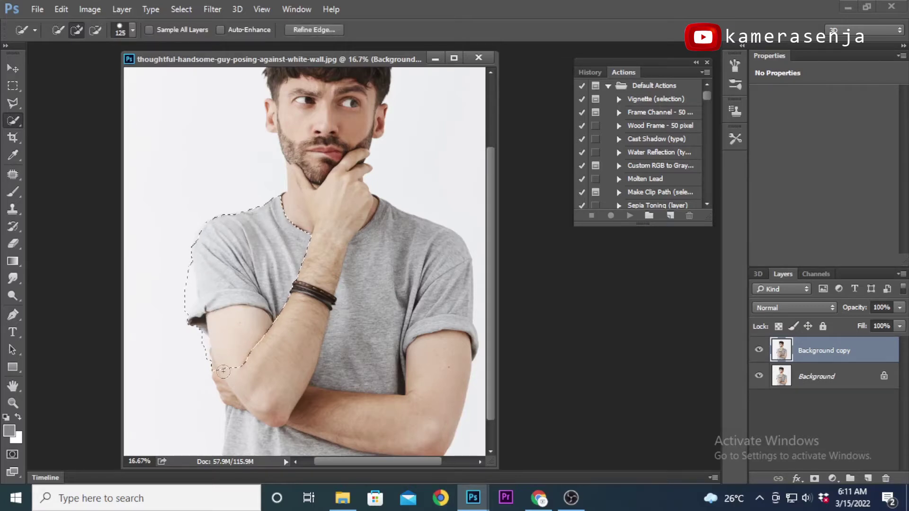
key("ctrl+plus")
left_click_drag(209, 345, 284, 201)
mouse_move(260, 237)
left_mouse_down()
mouse_move(275, 333)
mouse_move(288, 350)
mouse_move(283, 393)
left_mouse_up()
left_click_drag(280, 230, 272, 377)
scroll(264, 290, "up", 5)
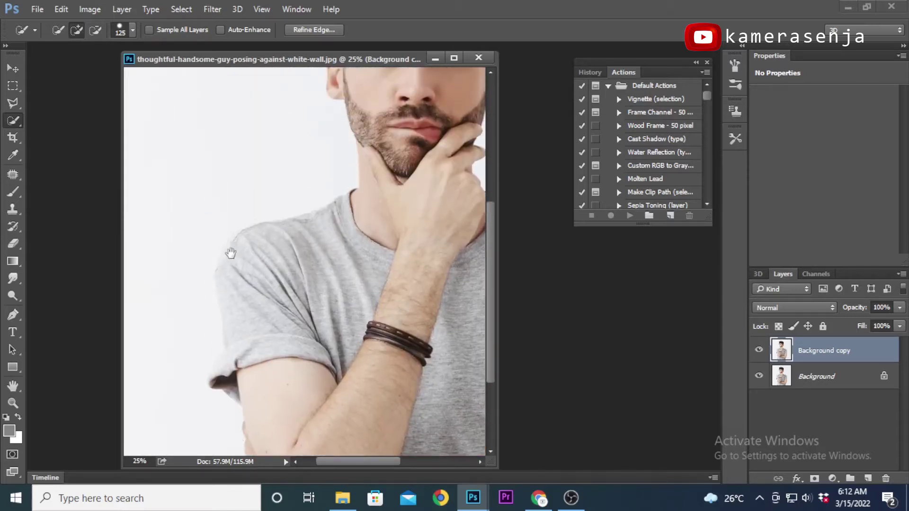
left_click_drag(235, 271, 236, 268)
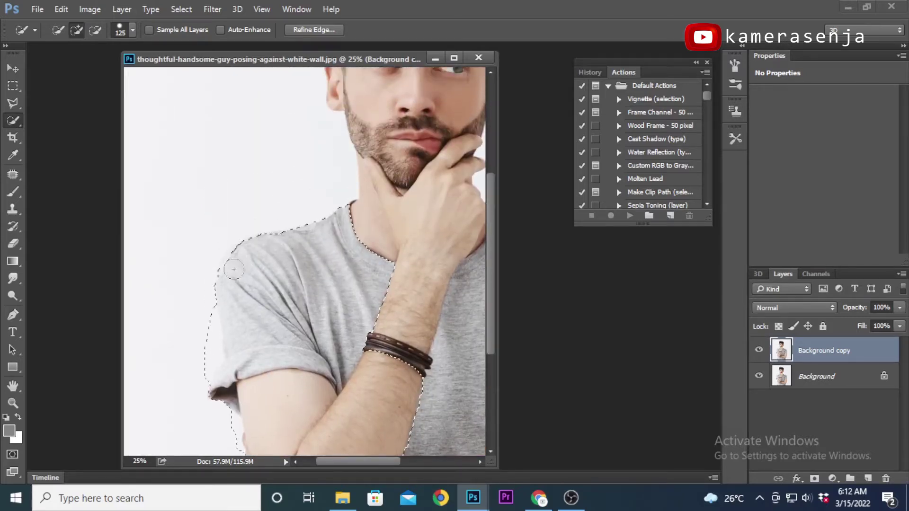
scroll(303, 237, "down", 2)
scroll(303, 237, "right", 3)
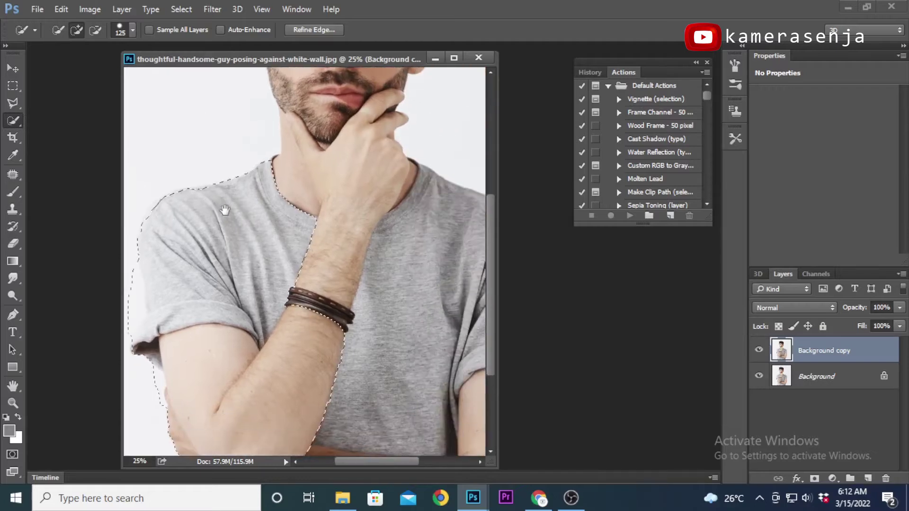
left_click_drag(424, 193, 411, 204)
scroll(411, 204, "right", 3)
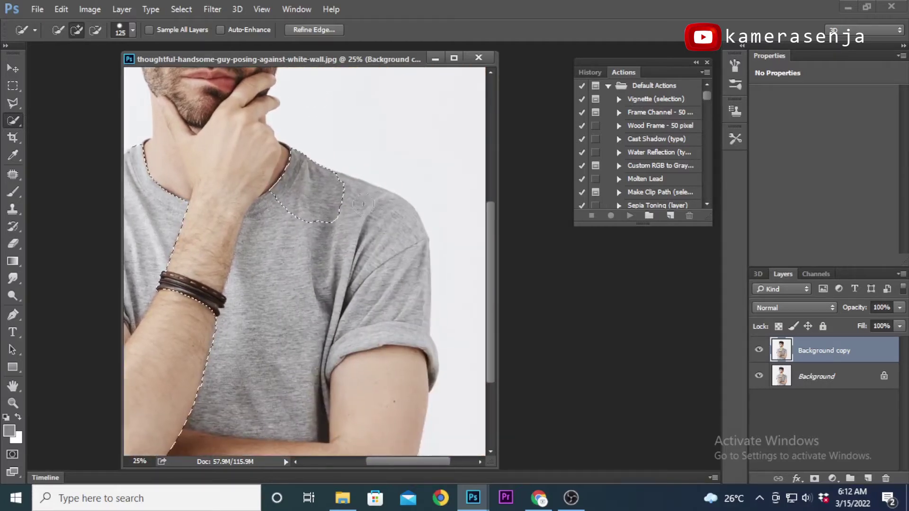
key("ctrl+d")
Step: Show the photo in full screen mode with the menu bar and close the Actions panel
left_click_drag(299, 147, 355, 328)
left_click_drag(323, 209, 327, 265)
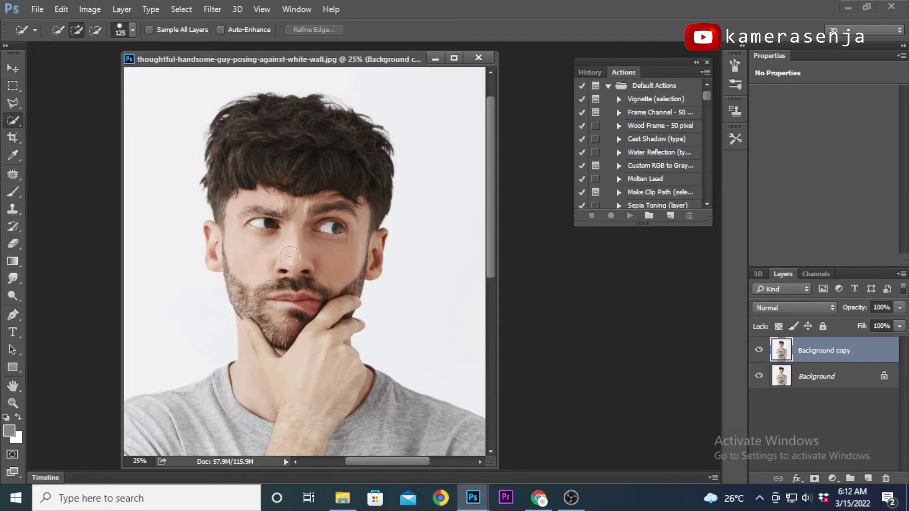
left_click_drag(261, 426, 306, 303)
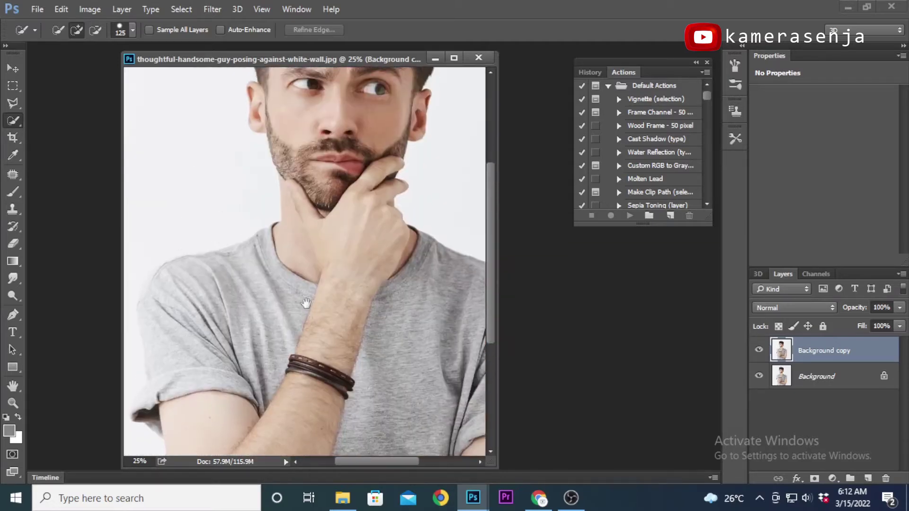
key("f")
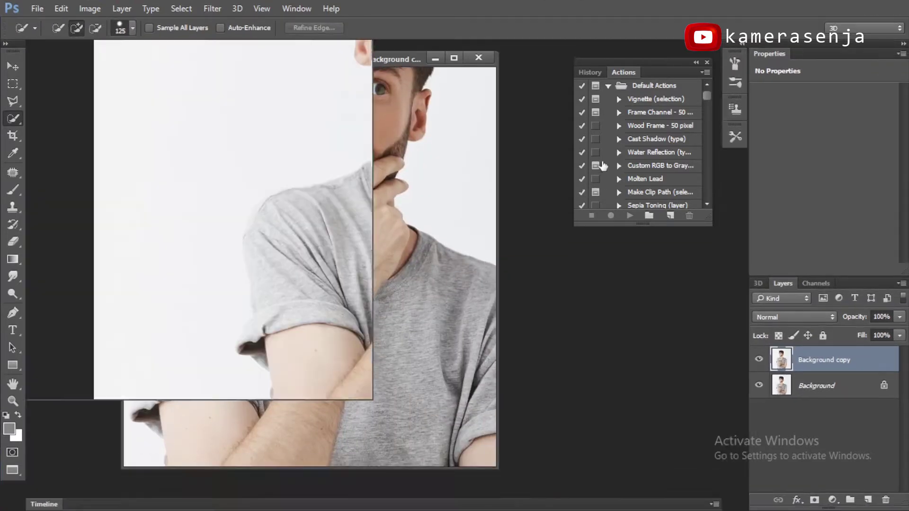
left_click(707, 62)
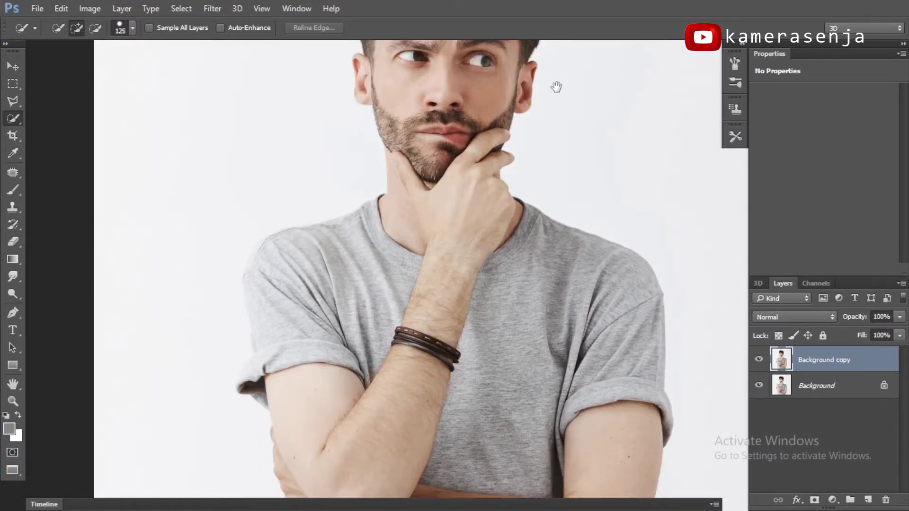
left_click_drag(554, 86, 507, 251)
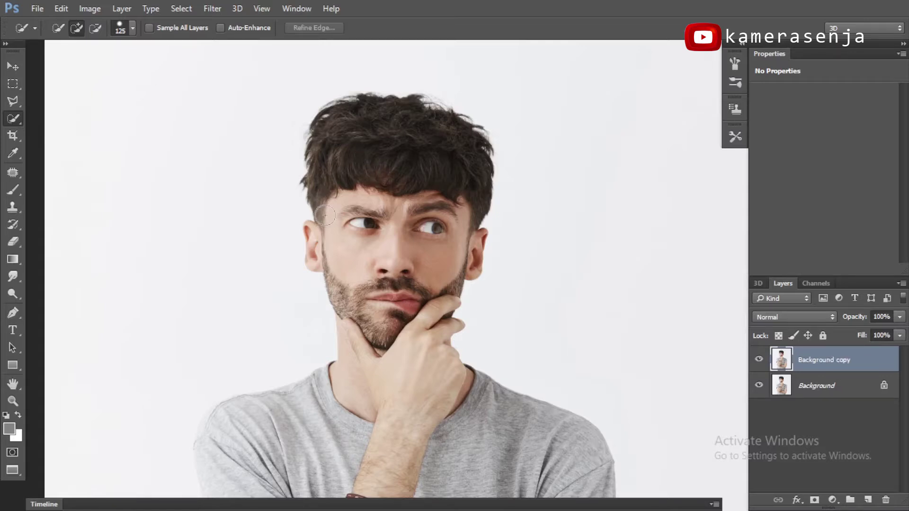
Step: Select the man's face and hair on the Background copy layer with the Quick Selection tool
left_click_drag(865, 363, 869, 500)
key("ctrl+plus")
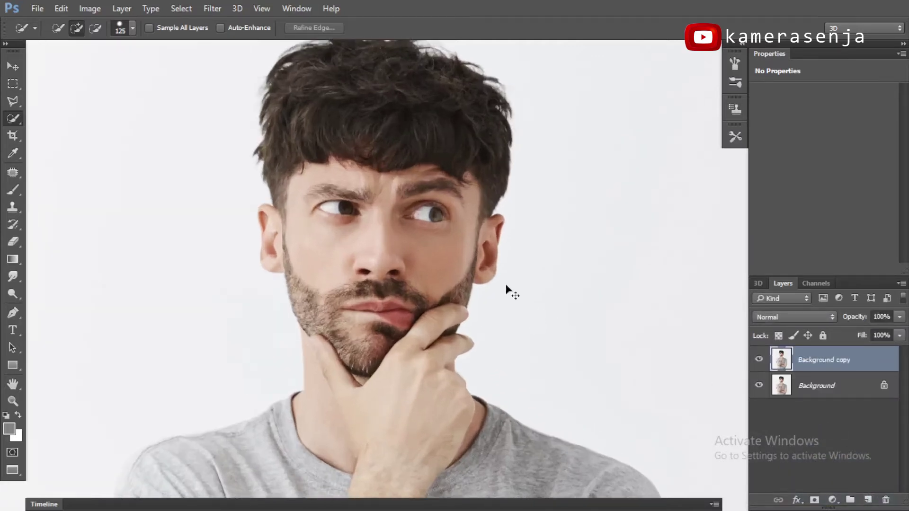
left_click_drag(403, 170, 414, 274)
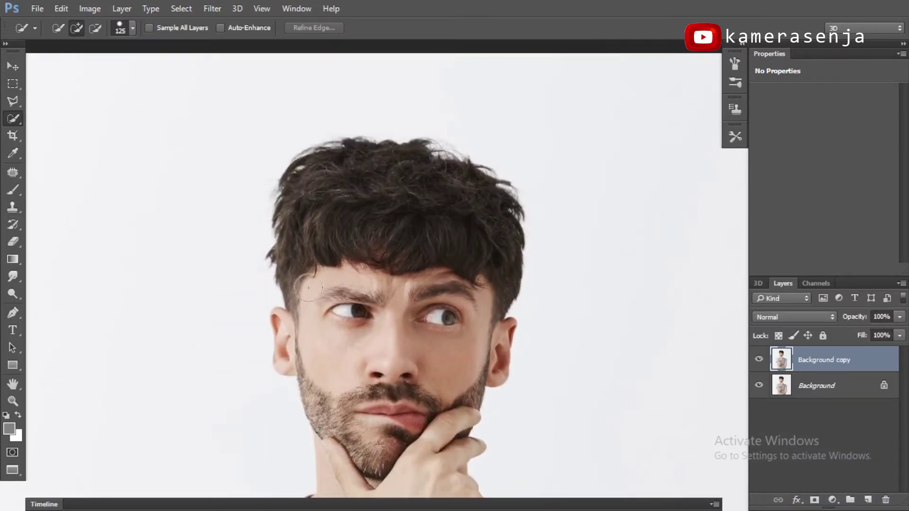
mouse_move(291, 283)
left_mouse_down()
mouse_move(287, 193)
mouse_move(304, 165)
mouse_move(348, 152)
mouse_move(432, 156)
mouse_move(507, 203)
mouse_move(500, 302)
mouse_move(478, 318)
mouse_move(384, 286)
mouse_move(326, 294)
mouse_move(351, 211)
mouse_move(339, 152)
mouse_move(345, 159)
mouse_move(324, 155)
left_mouse_up()
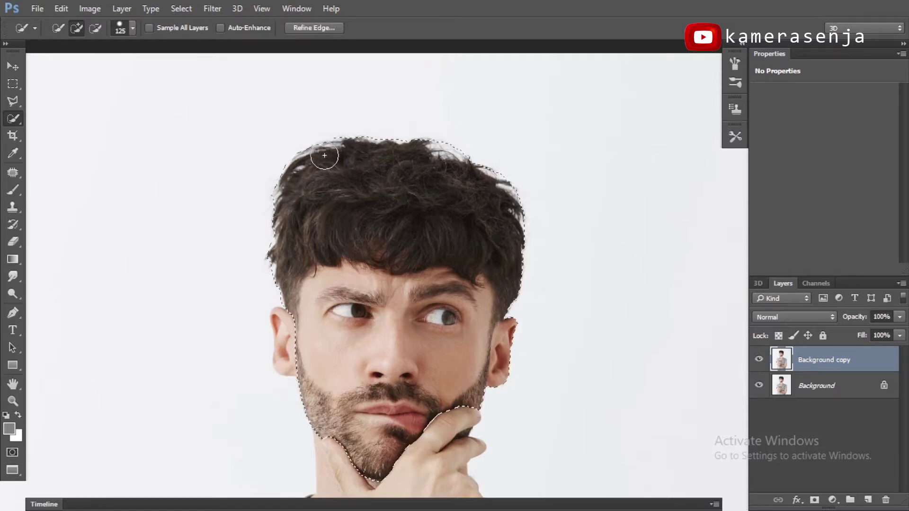
Step: Refine the edge of the head selection with Smart Radius enabled and a radius of 83.1 px
left_click(318, 28)
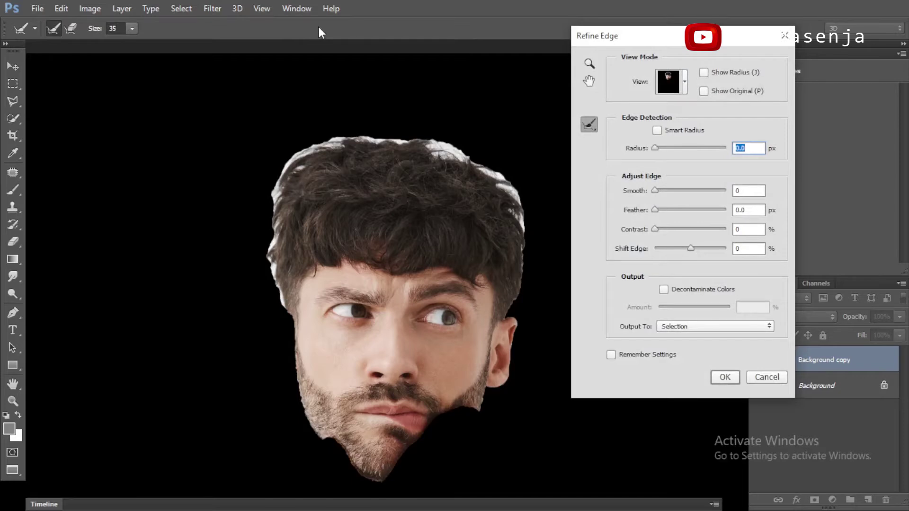
left_click(685, 85)
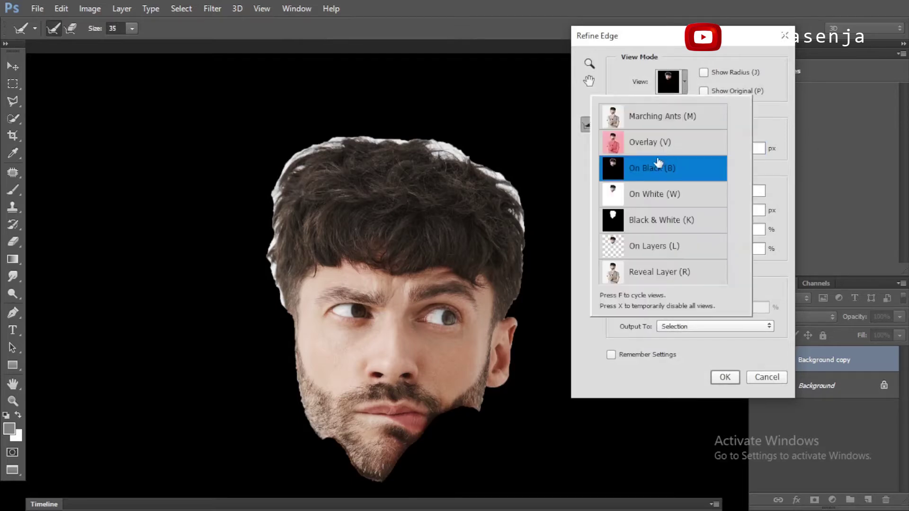
left_click(728, 44)
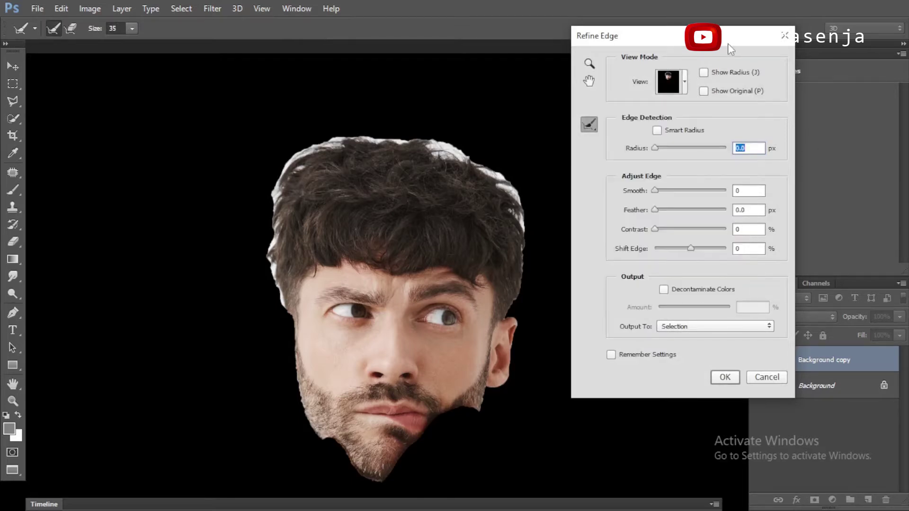
left_click(657, 131)
left_click_drag(654, 148, 712, 157)
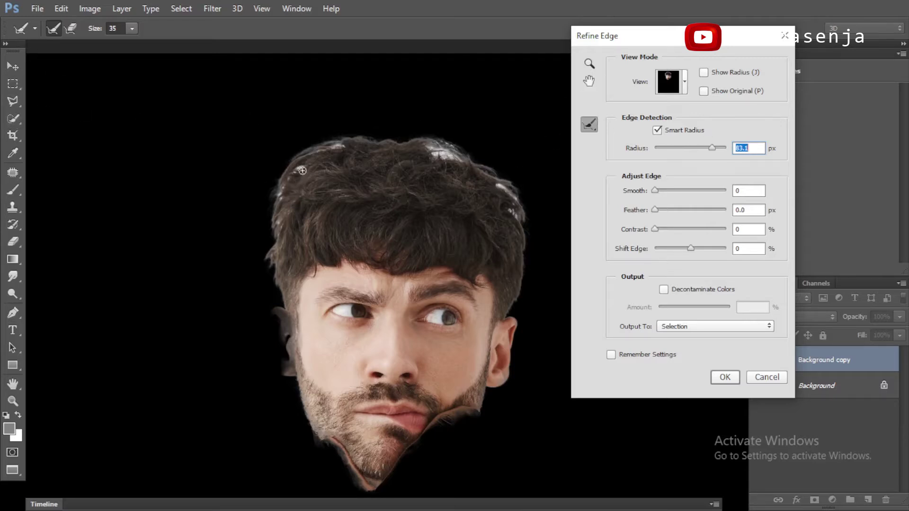
Step: Brush around the outer edge of the hair with the Refine Radius tool, using brush sizes 250 and 125
left_click(294, 139)
key("bracketright")
key("bracketright")
key("bracketright")
key("bracketright")
key("bracketright")
key("bracketright")
key("bracketright")
key("bracketright")
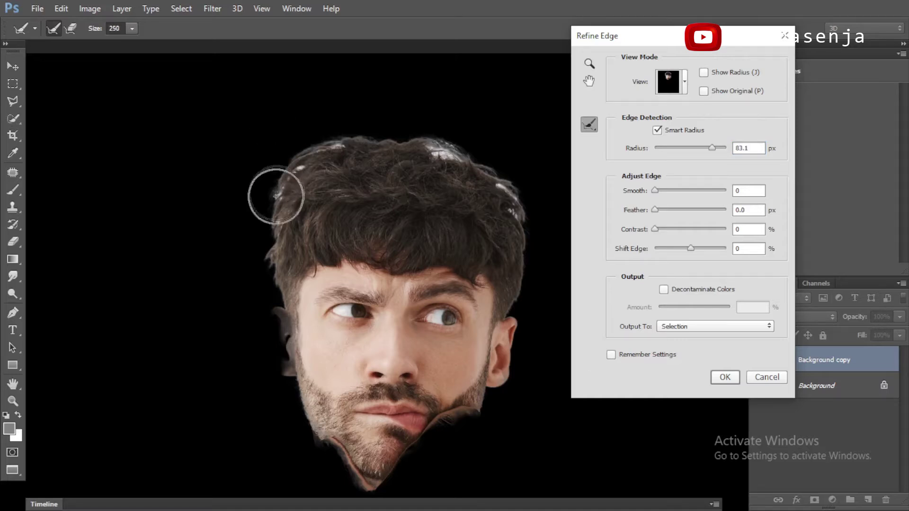
mouse_move(268, 283)
left_mouse_down()
mouse_move(266, 218)
mouse_move(280, 168)
mouse_move(318, 140)
mouse_move(428, 135)
mouse_move(484, 168)
mouse_move(523, 229)
mouse_move(525, 299)
mouse_move(516, 224)
left_mouse_up()
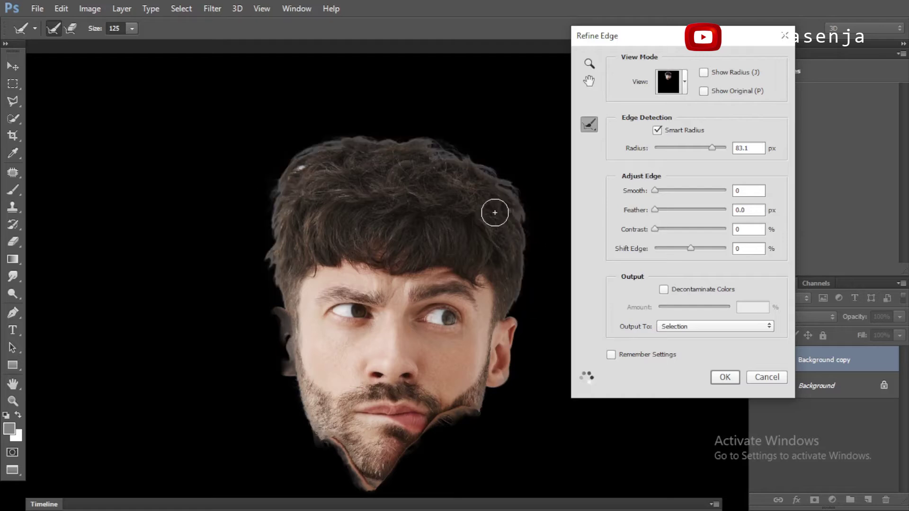
Step: Set the edge detection radius to 93.3 px and brush over the small light spot left in the hair
left_click_drag(487, 188, 453, 172)
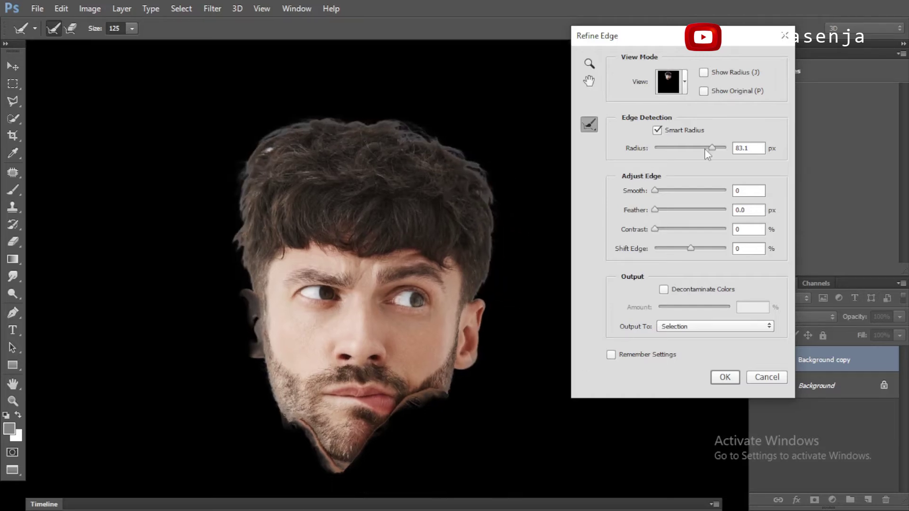
left_click_drag(716, 149, 717, 149)
mouse_move(258, 149)
left_mouse_down()
mouse_move(239, 190)
mouse_move(257, 150)
left_mouse_up()
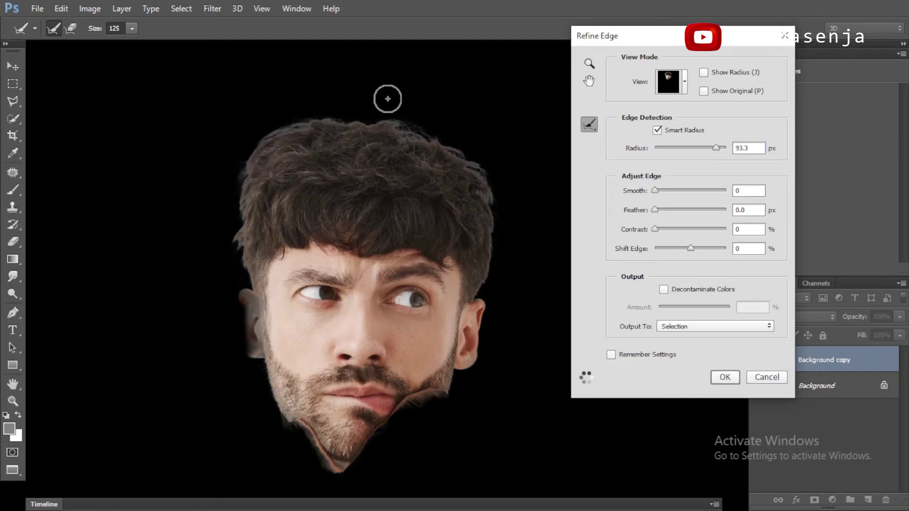
Step: Decontaminate the edge colors by 80% and output the refined selection to a new layer with a layer mask
left_click(664, 290)
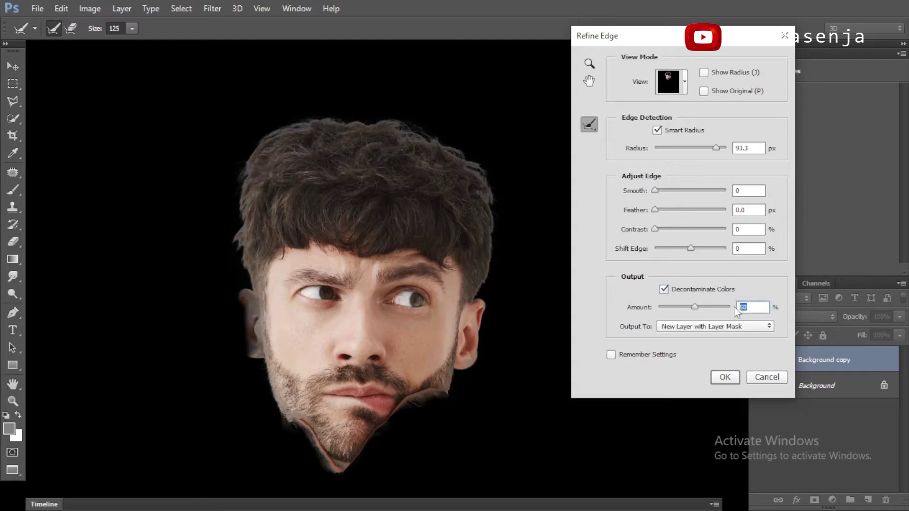
type("80")
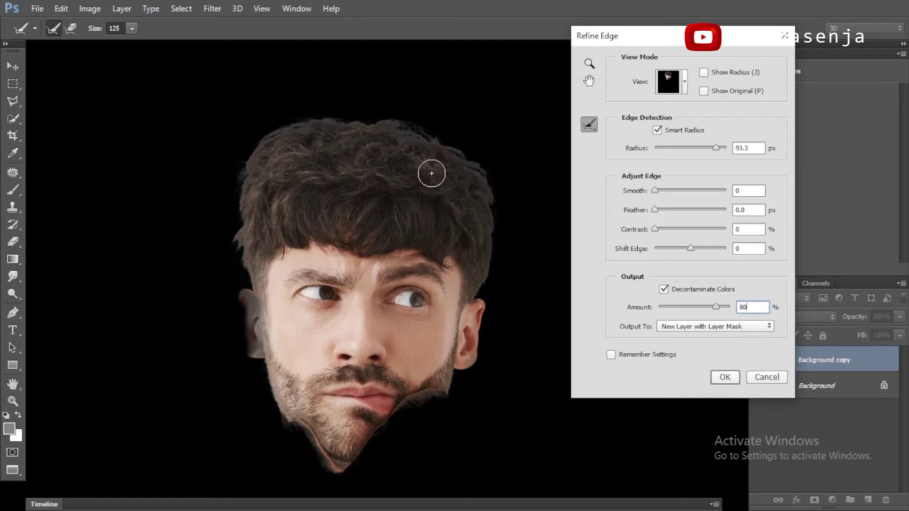
left_click(725, 378)
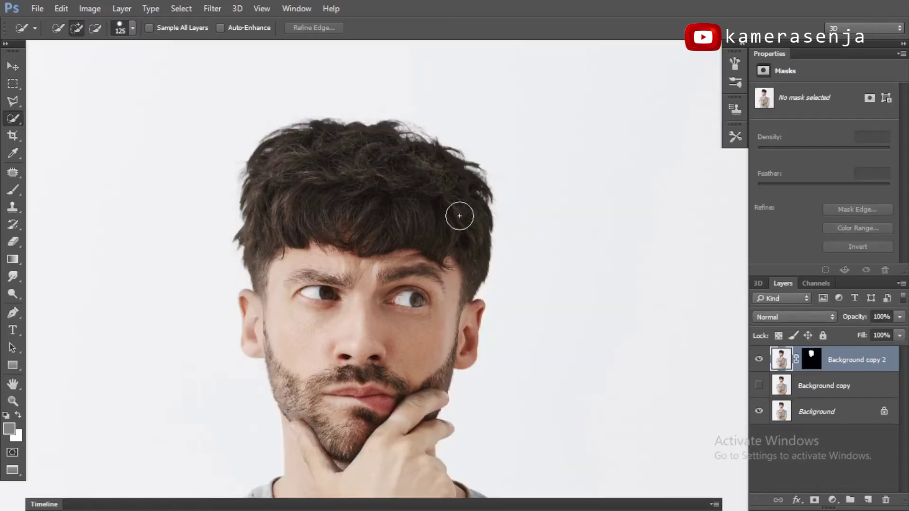
Step: Hide the Background layer so only the masked head cut-out shows on transparency
left_click_drag(417, 208, 395, 161)
key("ctrl+minus")
key("ctrl+minus")
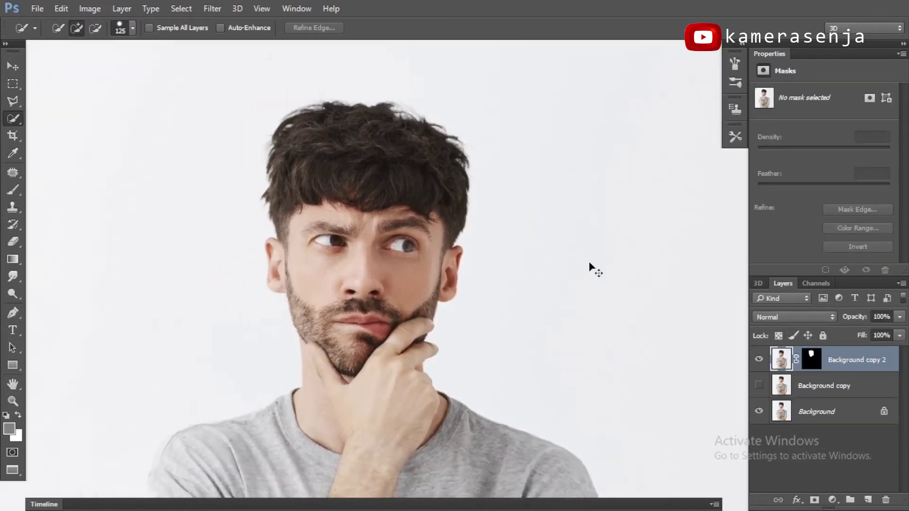
left_click(759, 412)
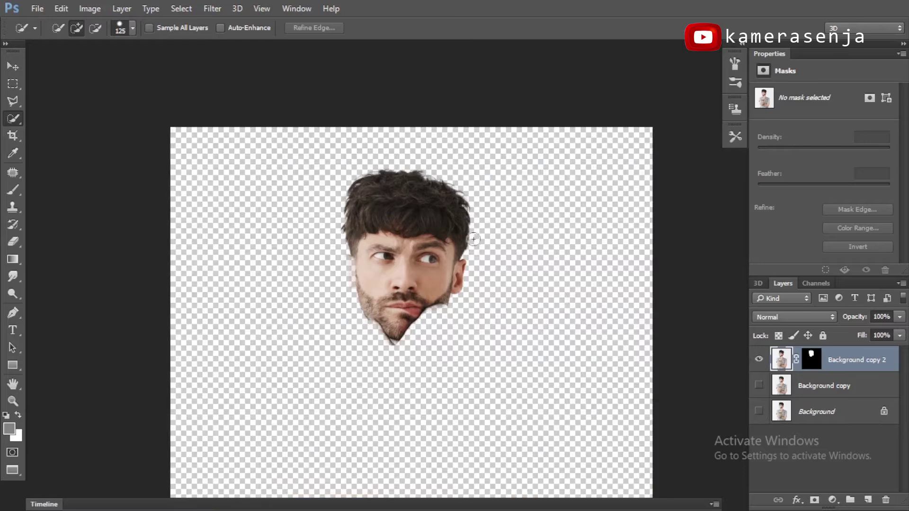
Step: Add a new layer beneath the masked head cut-out and fill it with white, then with the gray foreground color
left_click_drag(494, 231, 455, 185)
scroll(456, 187, "up", 5)
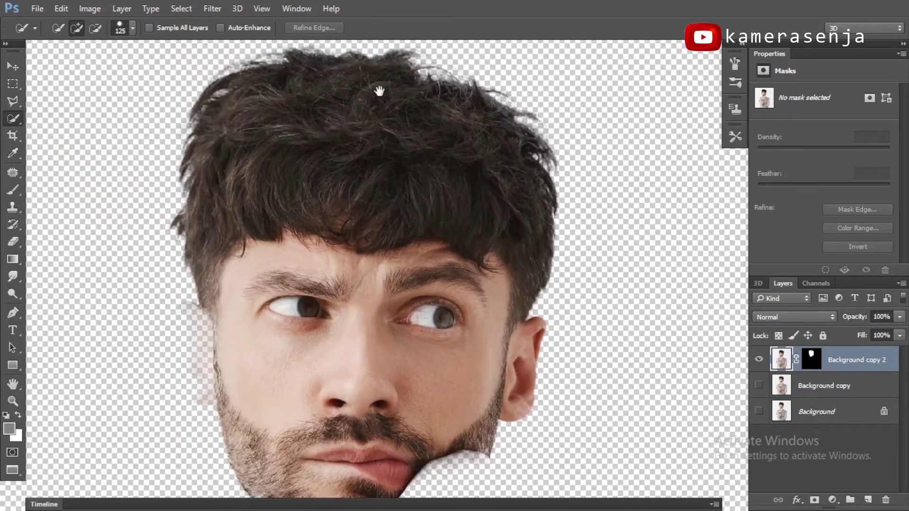
left_click_drag(379, 90, 361, 156)
left_click_drag(528, 231, 513, 200)
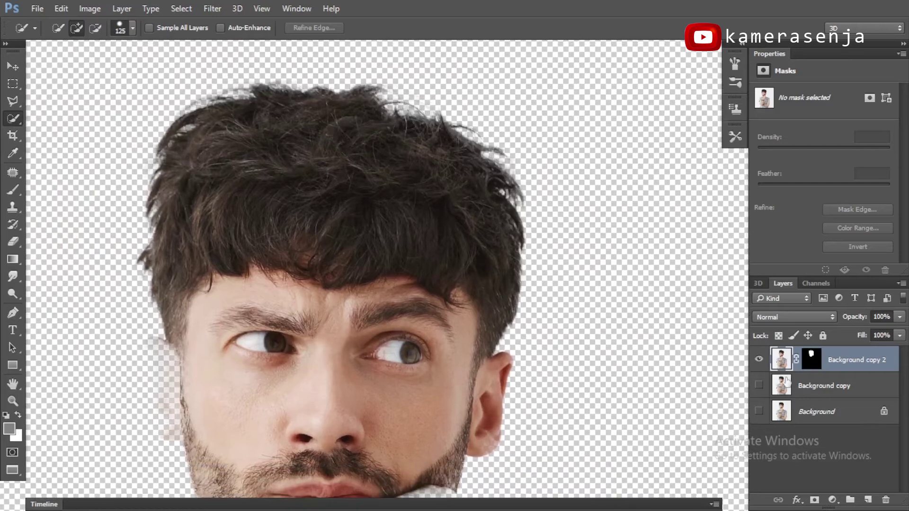
left_click(836, 387)
left_click(868, 500)
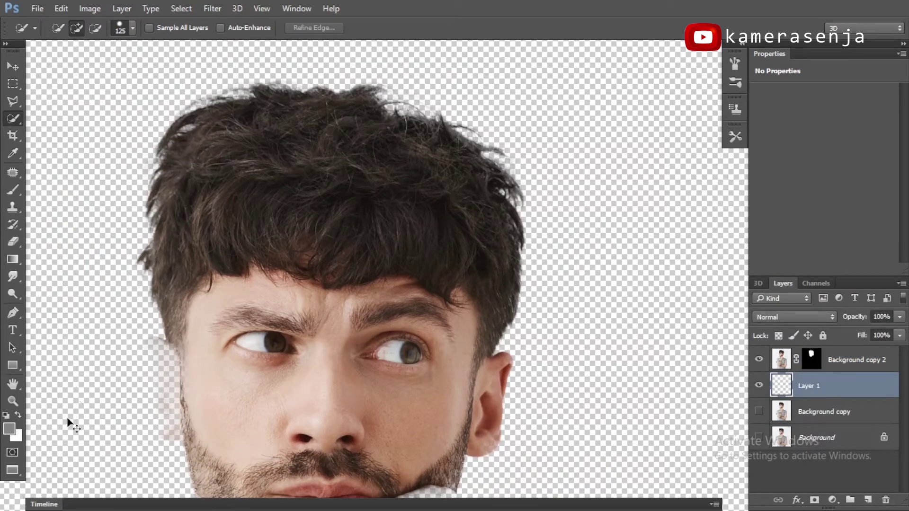
key("ctrl+BackSpace")
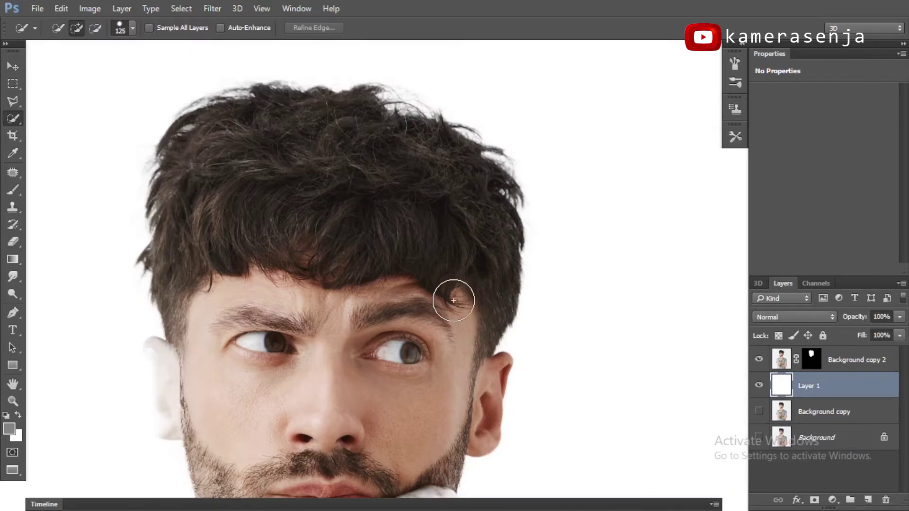
key("alt+BackSpace")
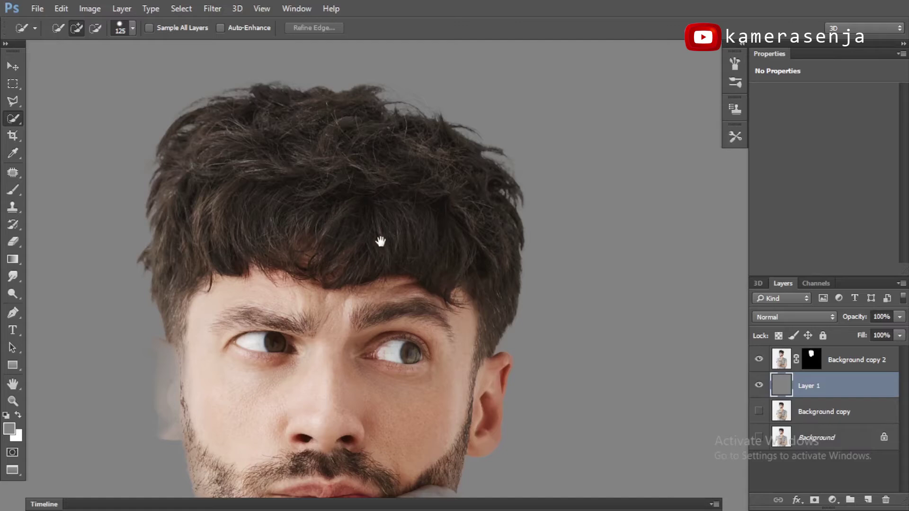
Step: Inspect the cut-out's hair, ear, face and beard edges against the gray backdrop
scroll(229, 203, "up", 3)
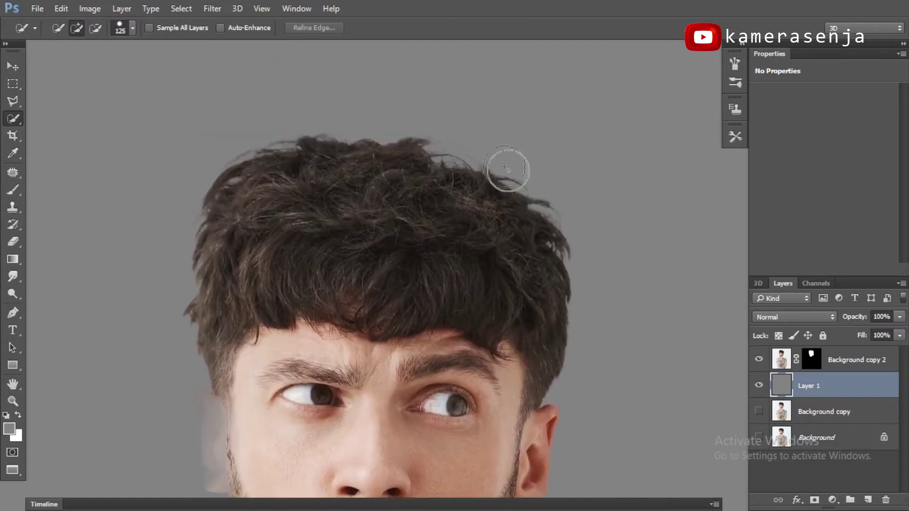
scroll(432, 126, "down", 5)
left_click_drag(298, 214, 432, 203)
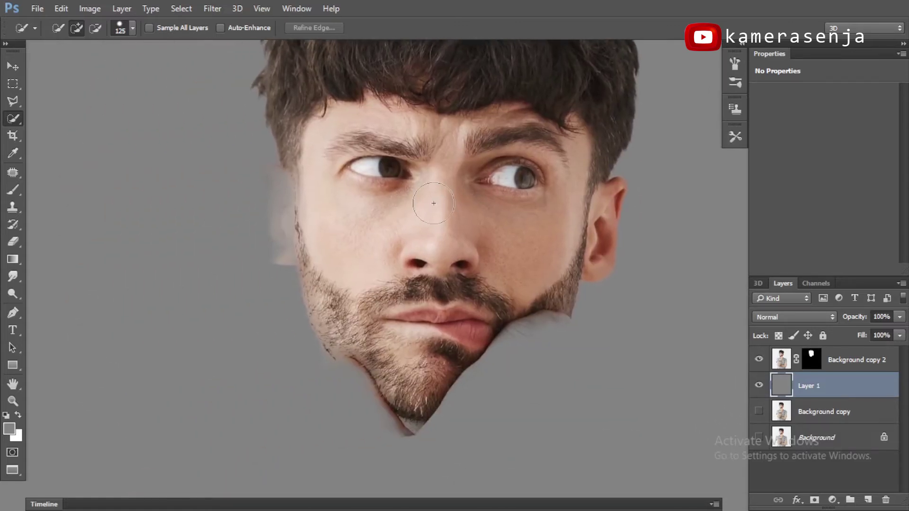
scroll(434, 203, "up", 2)
left_click_drag(217, 162, 285, 240)
left_click_drag(274, 314, 229, 223)
left_click_drag(552, 254, 381, 243)
mouse_move(477, 191)
left_mouse_down()
mouse_move(467, 303)
mouse_move(467, 237)
mouse_move(326, 287)
left_mouse_up()
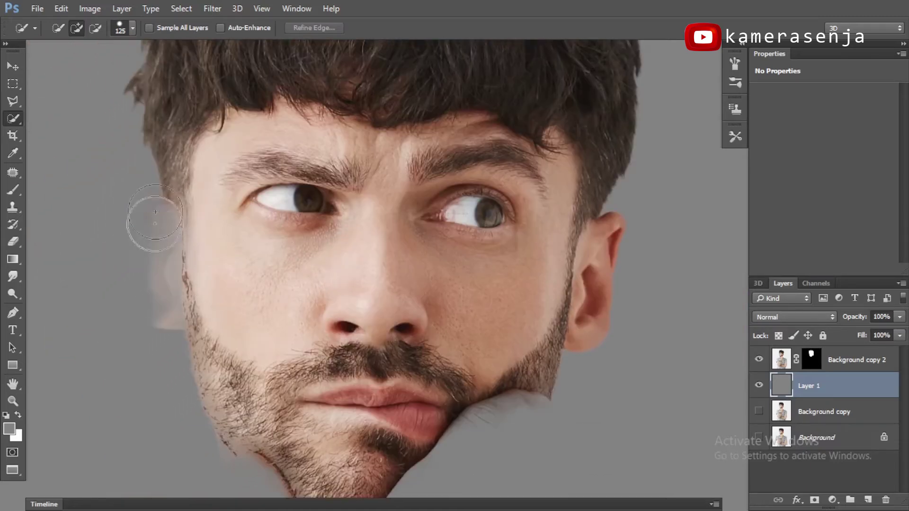
scroll(415, 243, "down", 3)
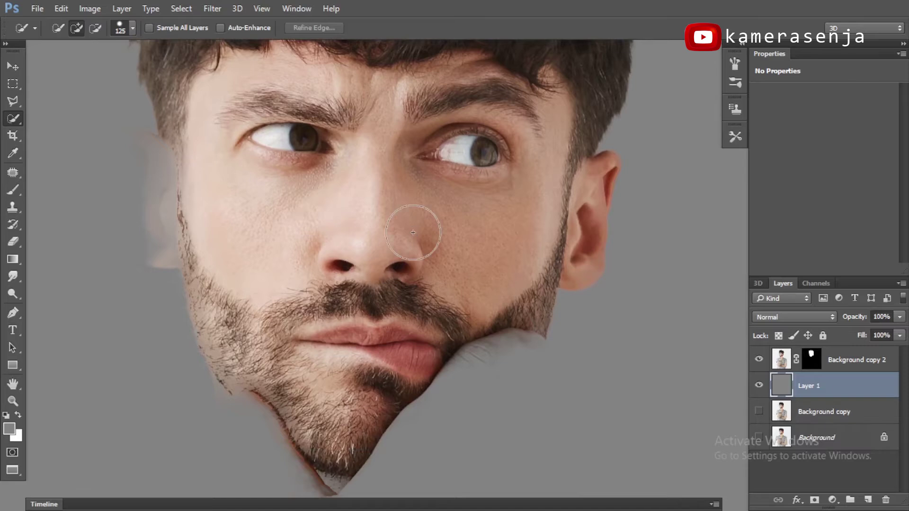
scroll(413, 232, "down", 4)
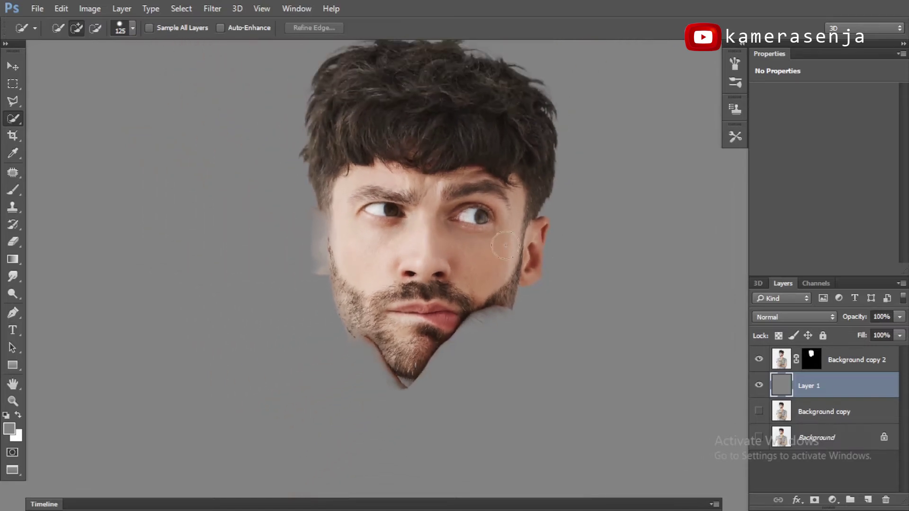
Step: Hide the gray Layer 1 and the masked head layer, duplicate Background copy, and show the duplicate
left_click(759, 387)
left_click(846, 413)
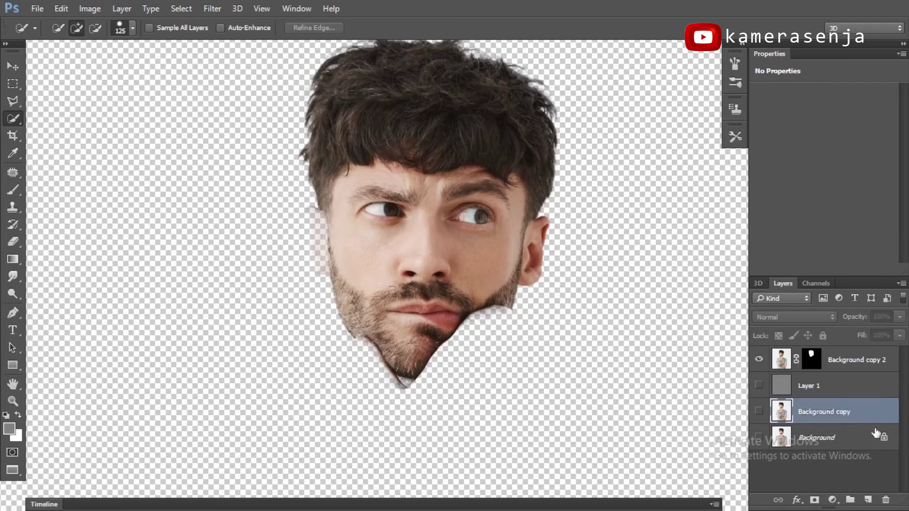
left_click_drag(860, 415, 868, 500)
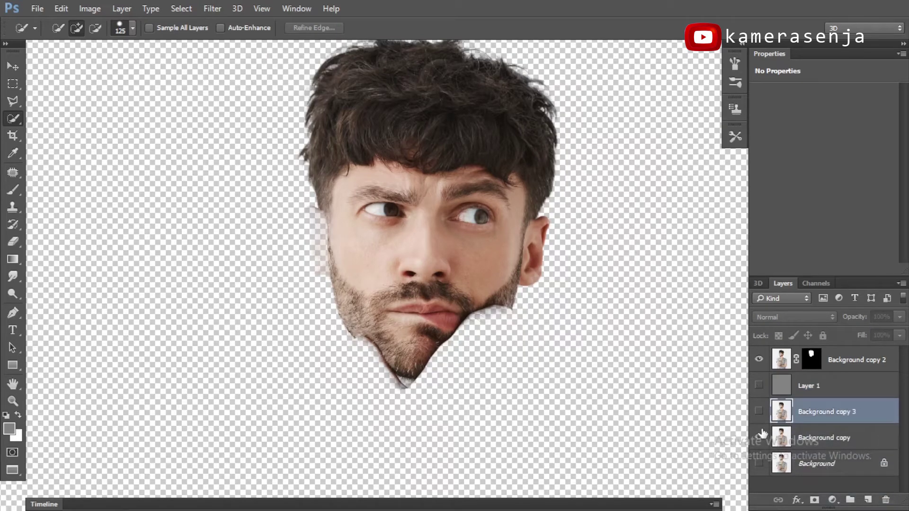
left_click(759, 412)
left_click(759, 361)
Step: Start a Pen tool path at the collar on the image's left side and trace up the neck to the jaw
left_click_drag(525, 354, 584, 162)
key("ctrl+plus")
key("p")
left_click_drag(403, 150, 387, 239)
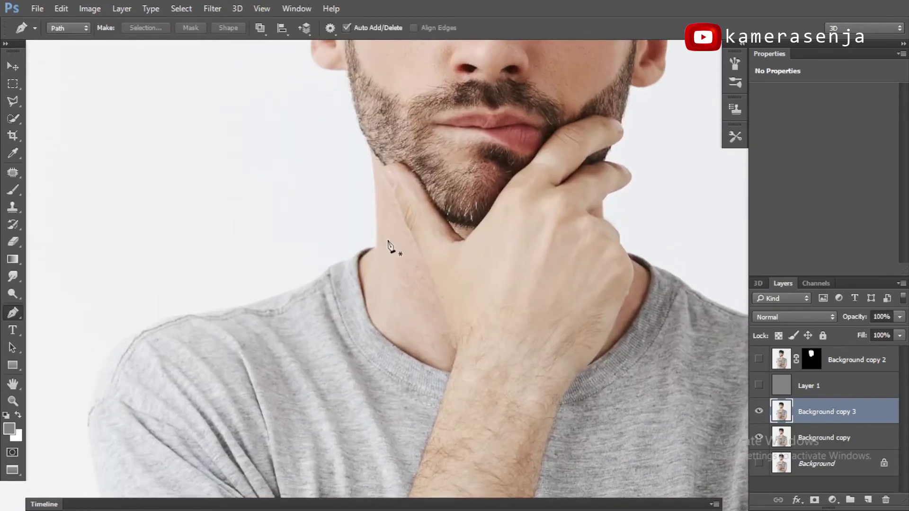
key("ctrl+plus")
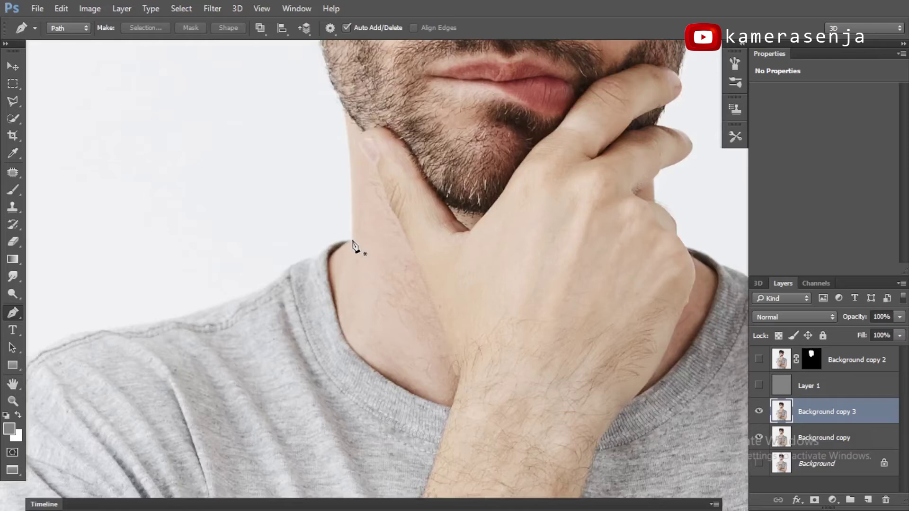
key("ctrl+plus")
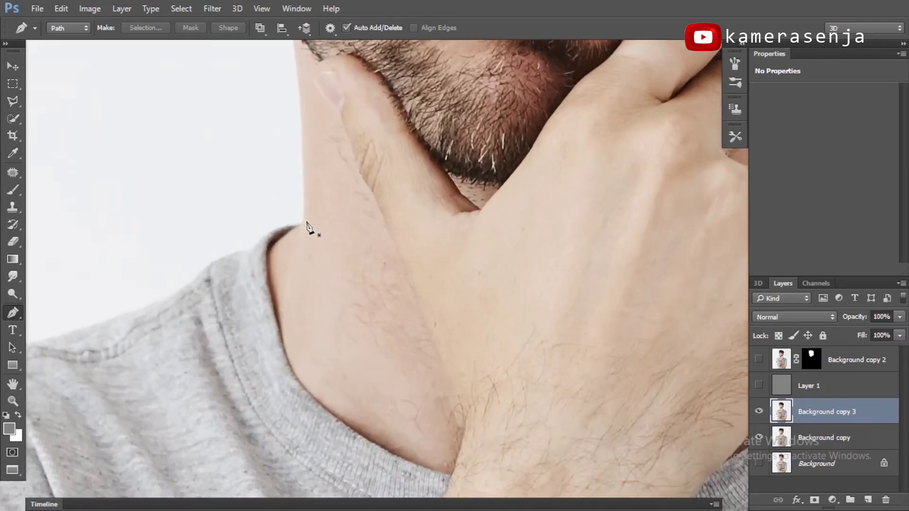
left_click(307, 227)
scroll(311, 237, "up", 3)
left_click(305, 197)
scroll(305, 197, "up", 3)
left_click(287, 207)
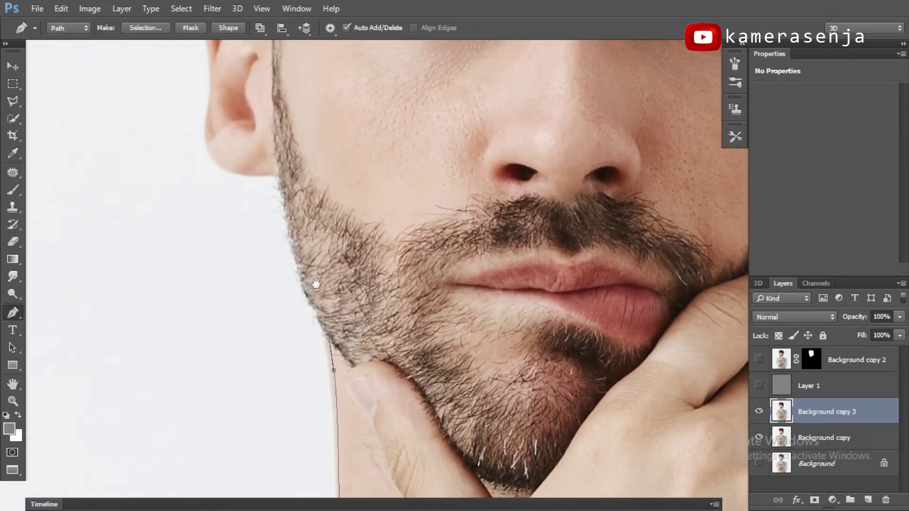
Step: Continue the path along the bearded jaw and around the ear on the image's left side
scroll(284, 182, "up", 4)
scroll(284, 181, "left", 2)
left_click(305, 337)
left_click(286, 284)
left_click(283, 200)
left_click(278, 181)
left_click_drag(288, 140, 301, 136)
scroll(301, 142, "up", 3)
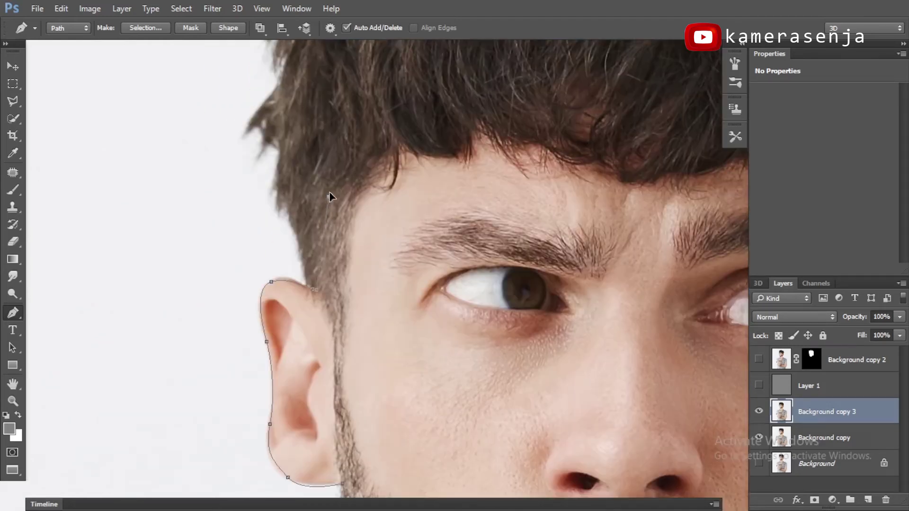
Step: Extend the path through the hair just above the forehead to the temple on the opposite side
scroll(328, 203, "right", 3)
left_click(216, 118)
left_click_drag(420, 115, 495, 116)
left_click_drag(595, 147, 610, 157)
scroll(618, 174, "down", 3)
scroll(618, 174, "right", 4)
Step: Trace the path around the ear on the image's right side, down to where the lobe meets the beard
left_click_drag(457, 169, 485, 161)
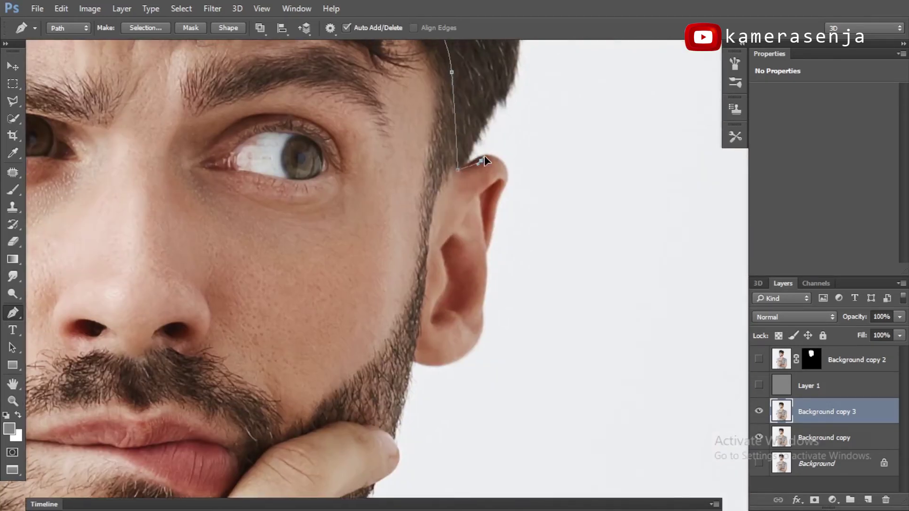
scroll(500, 202, "down", 3)
left_click(481, 196)
left_click(413, 270)
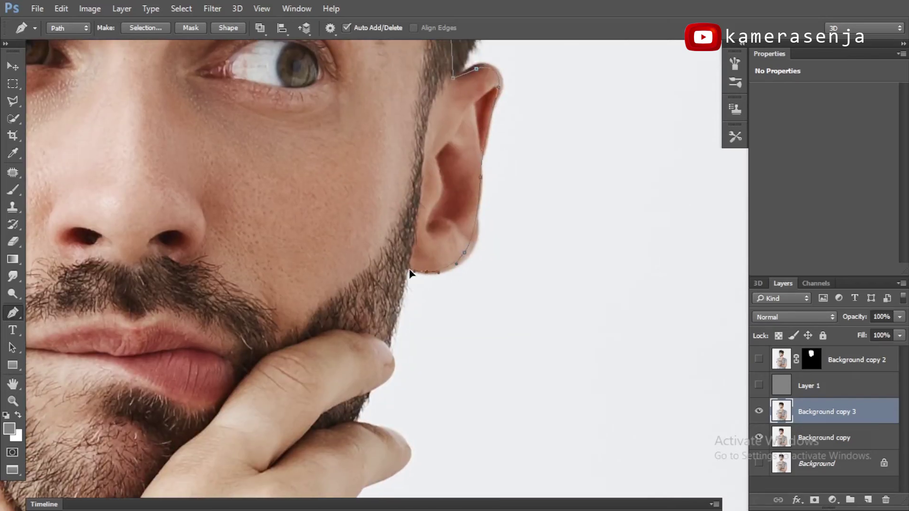
Step: Continue the path down the jaw, around the fingers on the chin and along the neck toward the collar
scroll(462, 135, "down", 5)
scroll(462, 135, "left", 2)
left_click_drag(471, 258, 477, 277)
left_click(416, 320)
left_click_drag(420, 337, 426, 164)
mouse_move(476, 249)
left_mouse_down()
mouse_move(483, 258)
mouse_move(330, 132)
left_mouse_up()
left_click_drag(414, 177, 437, 195)
Step: Trace the path over the shoulder on the image's right side, down the sleeve and around its rolled cuff
mouse_move(575, 257)
left_mouse_down()
mouse_move(621, 274)
mouse_move(180, 83)
left_mouse_up()
mouse_move(428, 206)
left_mouse_down()
mouse_move(455, 252)
mouse_move(426, 215)
left_mouse_up()
left_click_drag(416, 327, 416, 225)
left_click(404, 223)
left_click_drag(439, 311, 449, 199)
left_click_drag(446, 254, 432, 311)
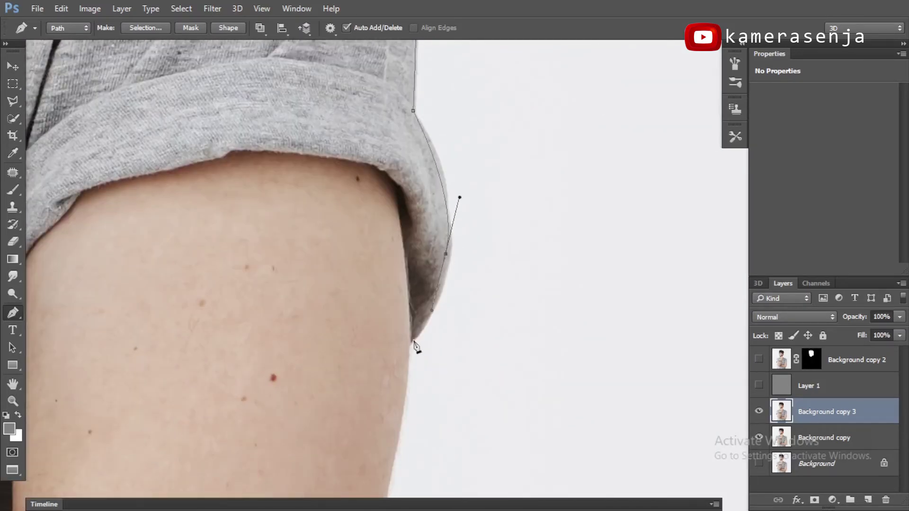
Step: Trace the path down the arm to the photo's lower edge and across to the opposite side of the shirt
left_click_drag(416, 347, 485, 156)
left_click_drag(459, 331, 526, 131)
left_click_drag(425, 380, 463, 258)
left_click_drag(254, 152, 382, 446)
left_click(392, 458)
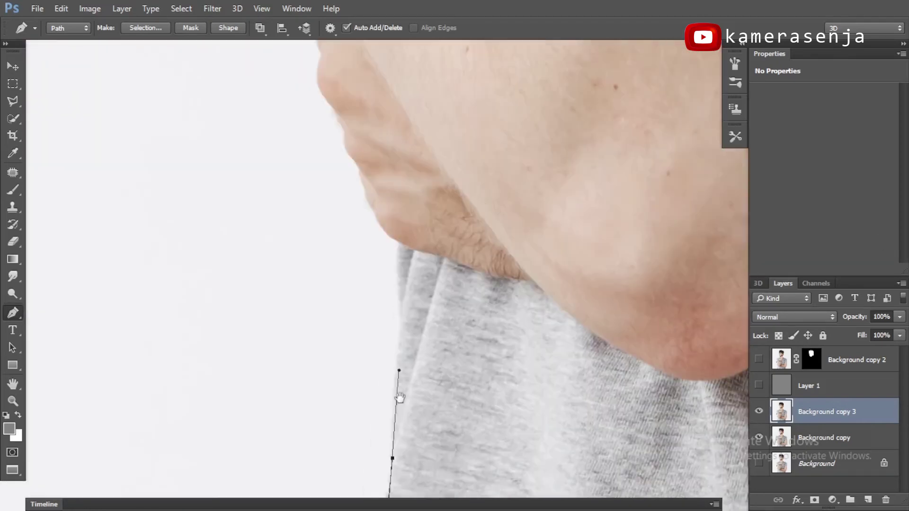
Step: Continue the path up the shirt's side, around the tucked hand's fingers and along the upper arm
left_click_drag(401, 398, 394, 445)
left_click(396, 294)
left_click_drag(369, 251, 352, 237)
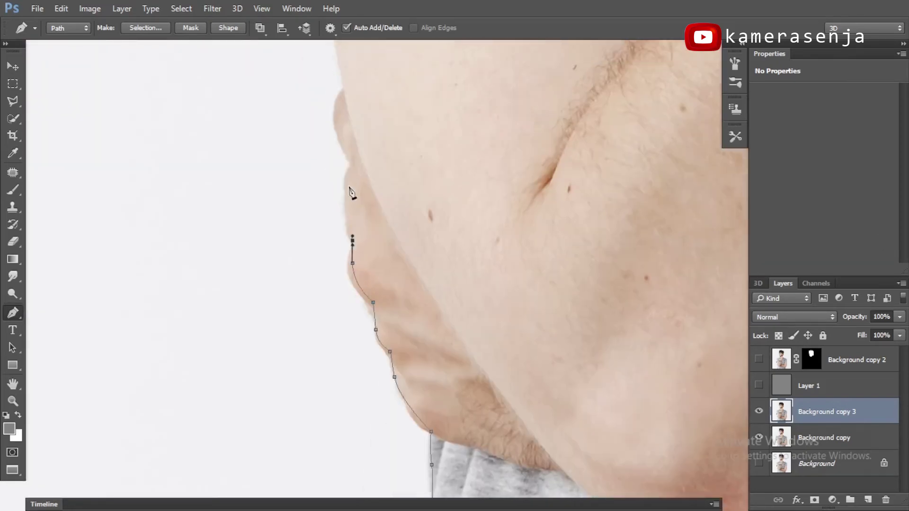
left_click_drag(352, 193, 345, 296)
left_click(334, 195)
left_click(277, 130)
Step: Trace the path along the sleeve and shoulder on the image's left side and close it at the collar's starting point
left_click_drag(239, 110, 319, 315)
left_click_drag(315, 261, 346, 204)
left_click_drag(493, 138, 595, 126)
left_click_drag(692, 100, 398, 245)
left_click_drag(466, 204, 552, 149)
left_click(574, 144)
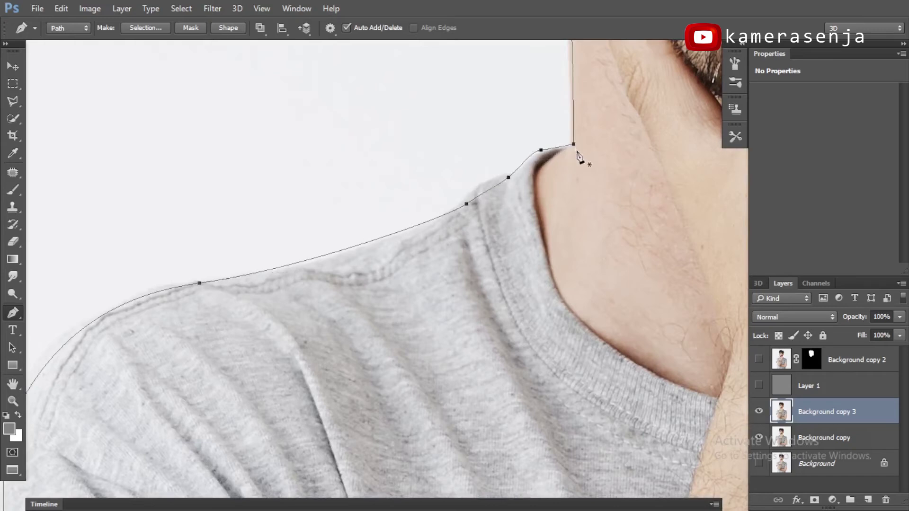
right_click(587, 189)
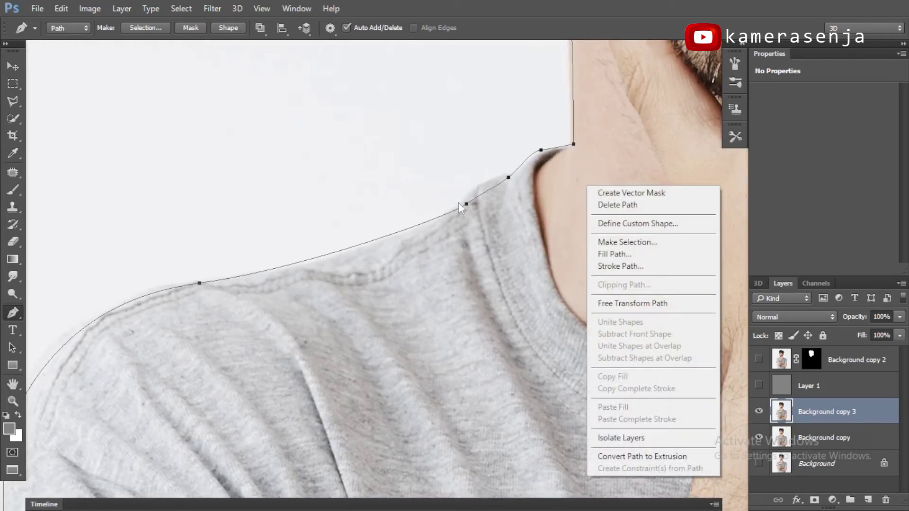
left_click(534, 38)
Step: Convert the closed body path into a new anti-aliased selection with a feather radius of 0.3 pixels
left_click_drag(596, 227, 398, 248)
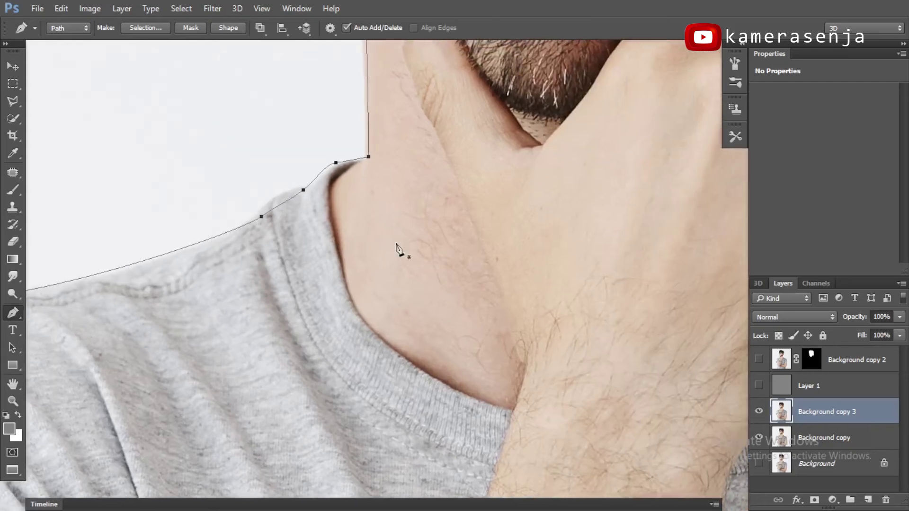
scroll(396, 247, "down", 8)
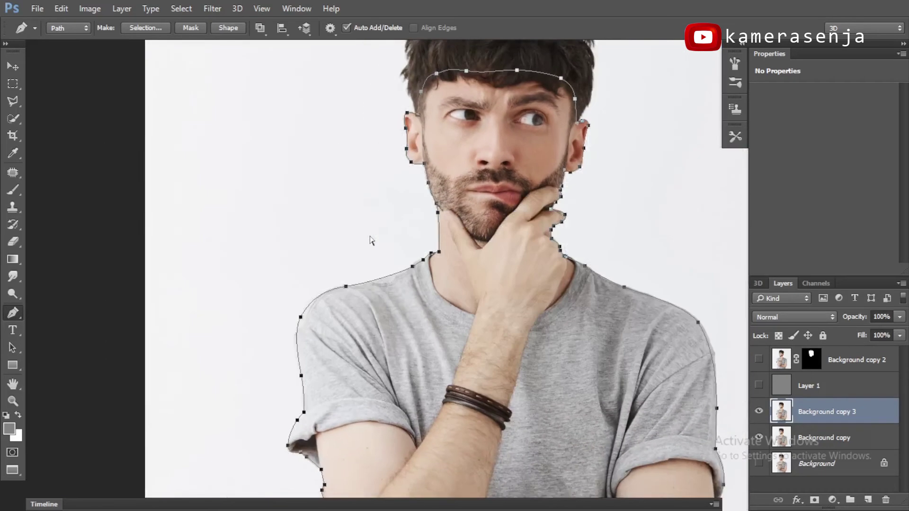
left_click_drag(484, 286, 425, 261)
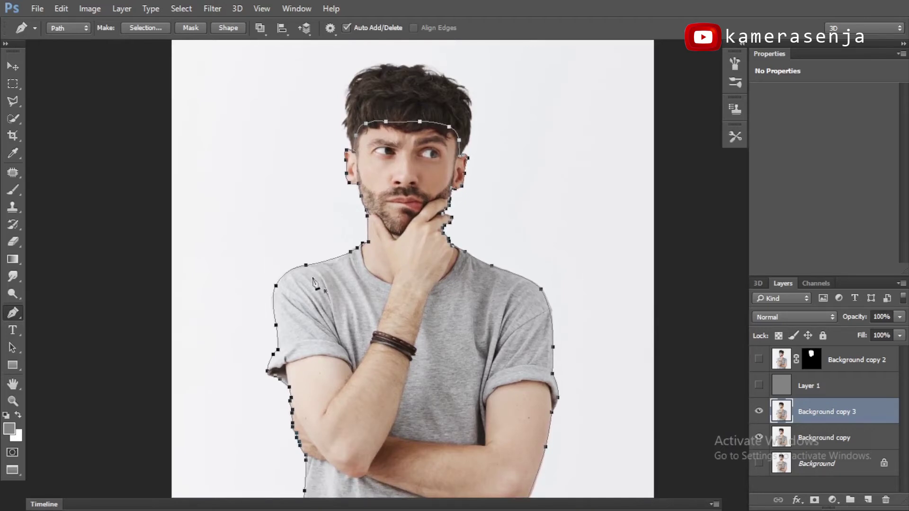
mouse_move(422, 338)
left_mouse_down()
mouse_move(420, 189)
mouse_move(420, 330)
left_mouse_up()
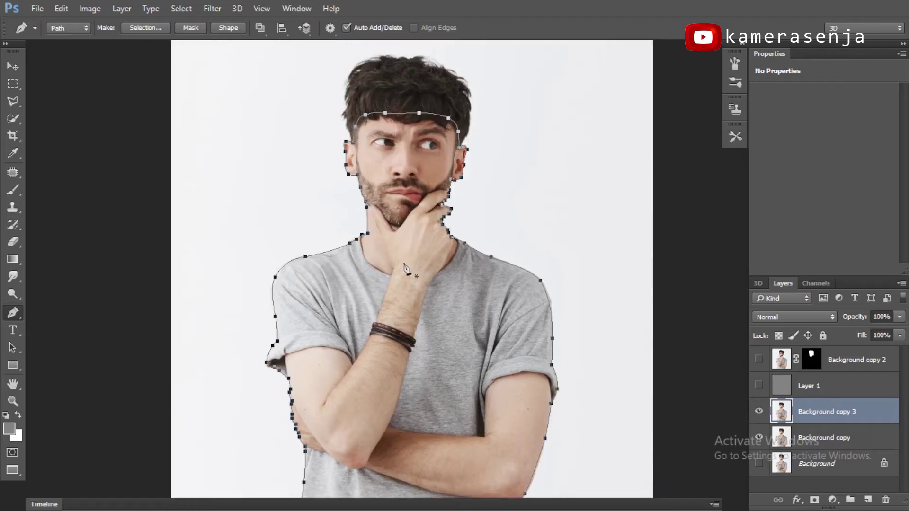
right_click(444, 314)
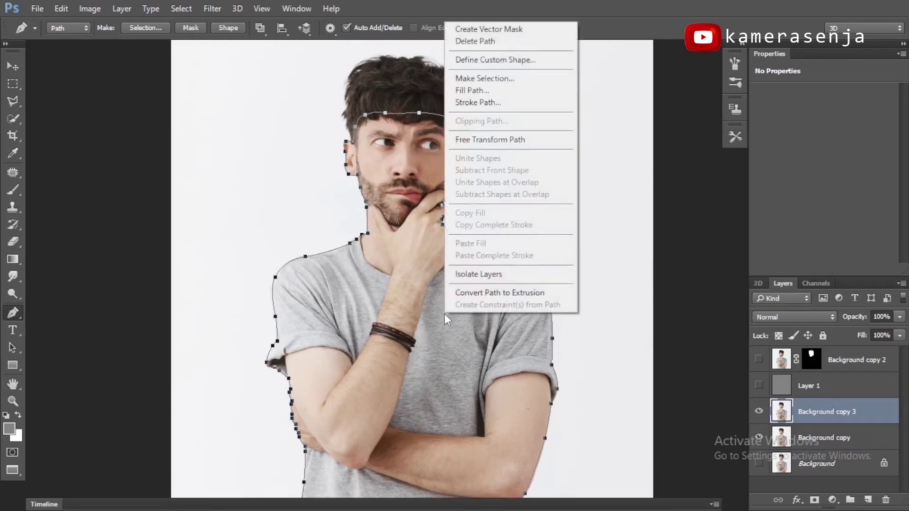
left_click(480, 81)
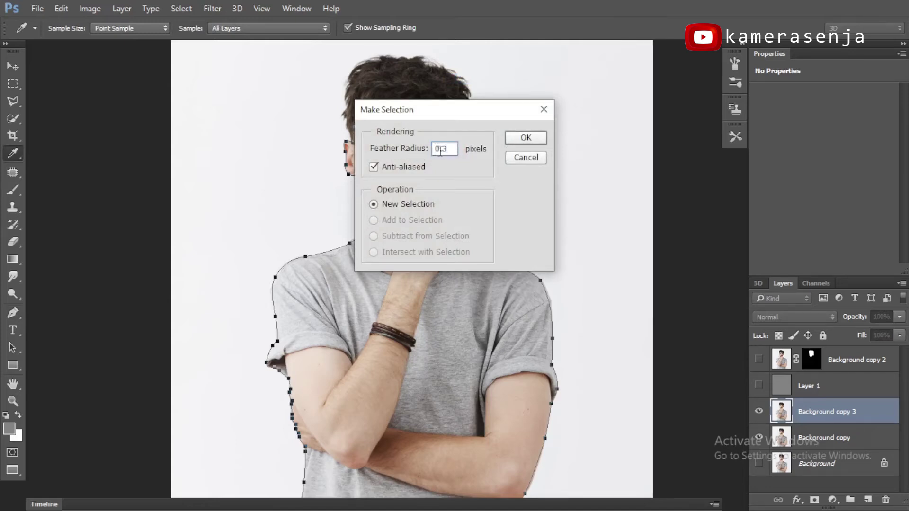
left_click(524, 138)
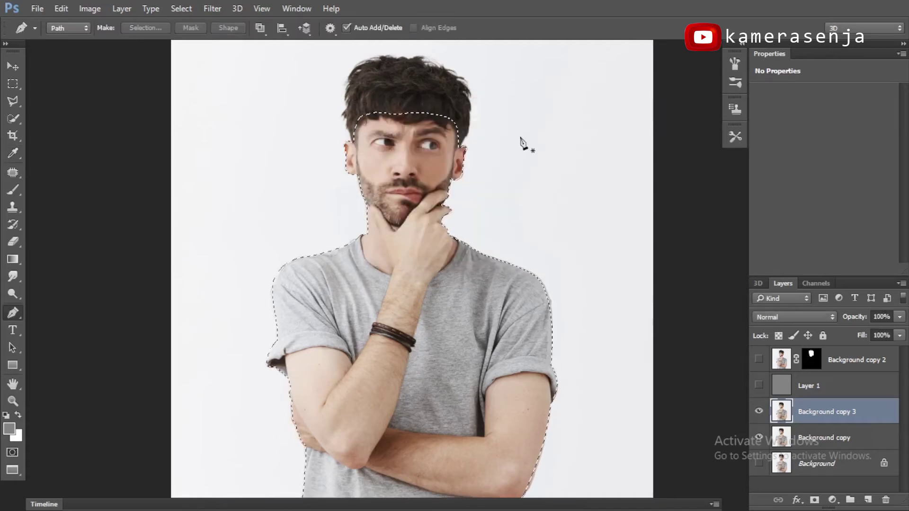
left_click_drag(384, 277, 376, 202)
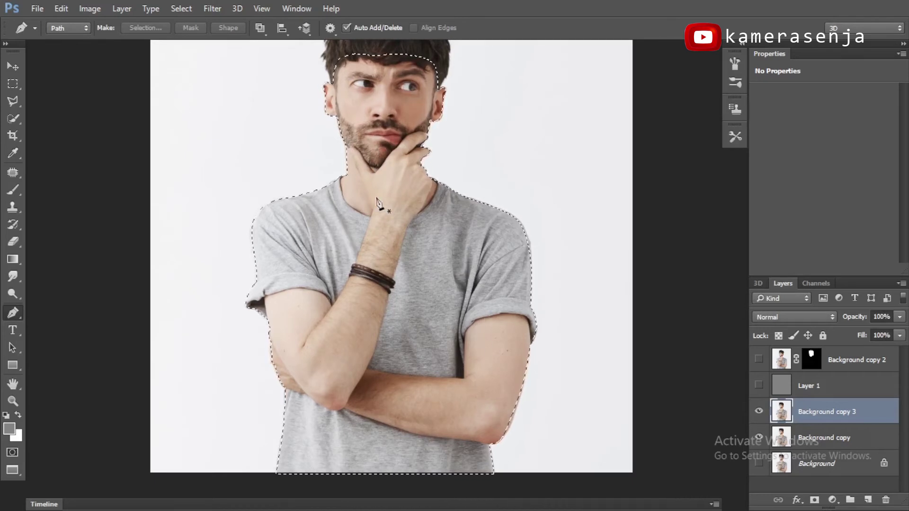
scroll(366, 209, "up", 2)
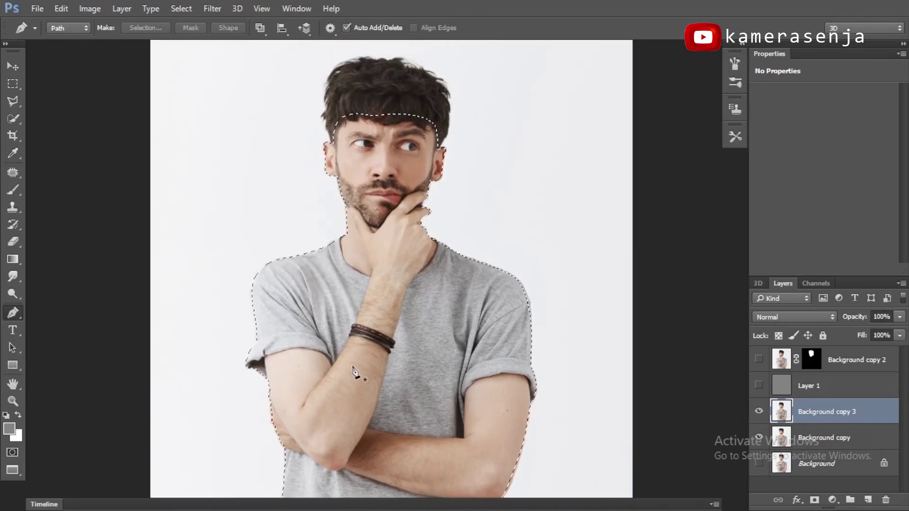
left_click_drag(411, 357, 400, 321)
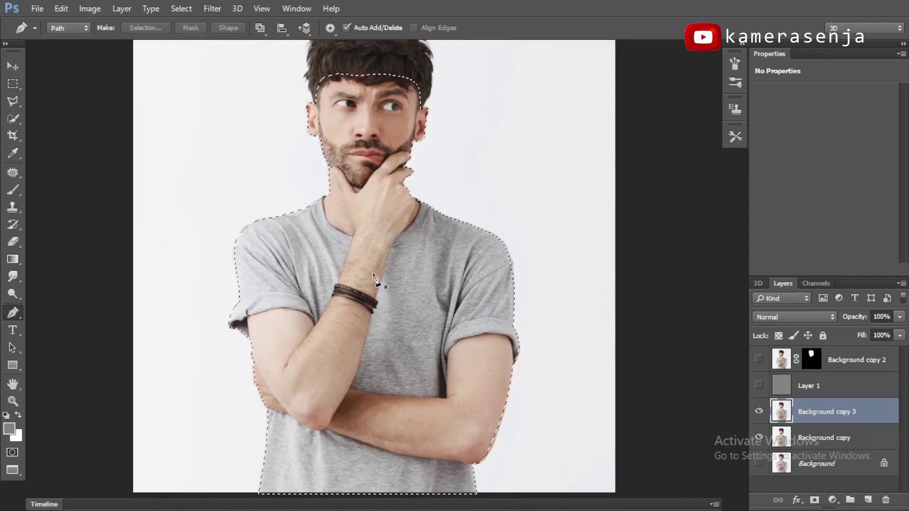
scroll(373, 260, "up", 1)
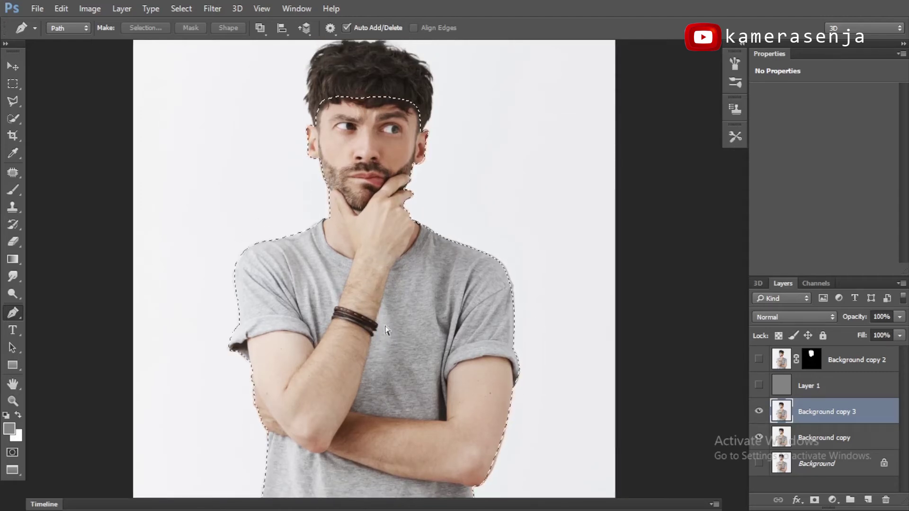
Step: Copy the selected face and body to a new layer, hide the full-photo layers beneath it and show the masked Background copy 2
key("ctrl+j")
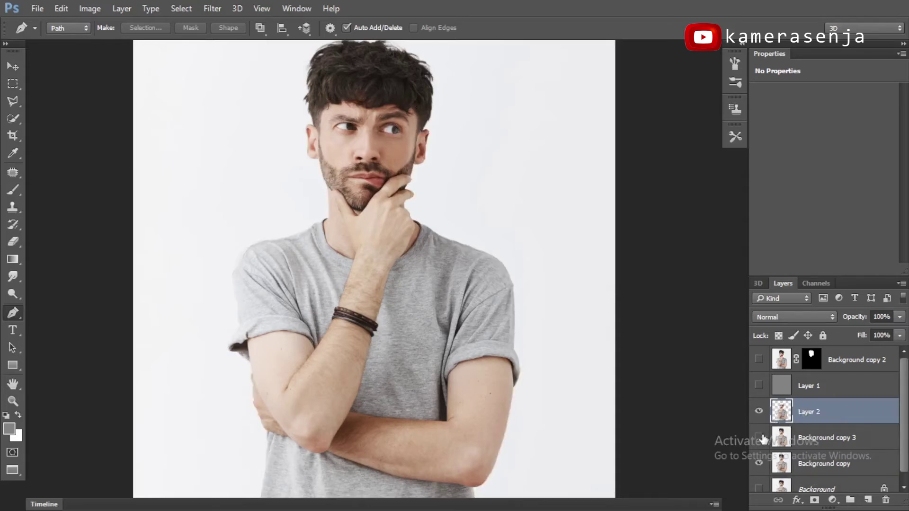
left_click(759, 464)
left_click(759, 361)
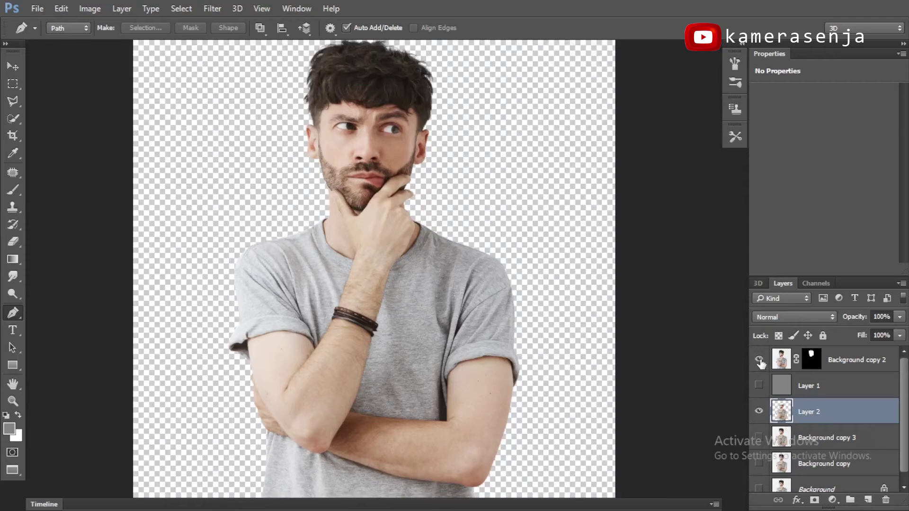
left_click_drag(497, 248, 447, 247)
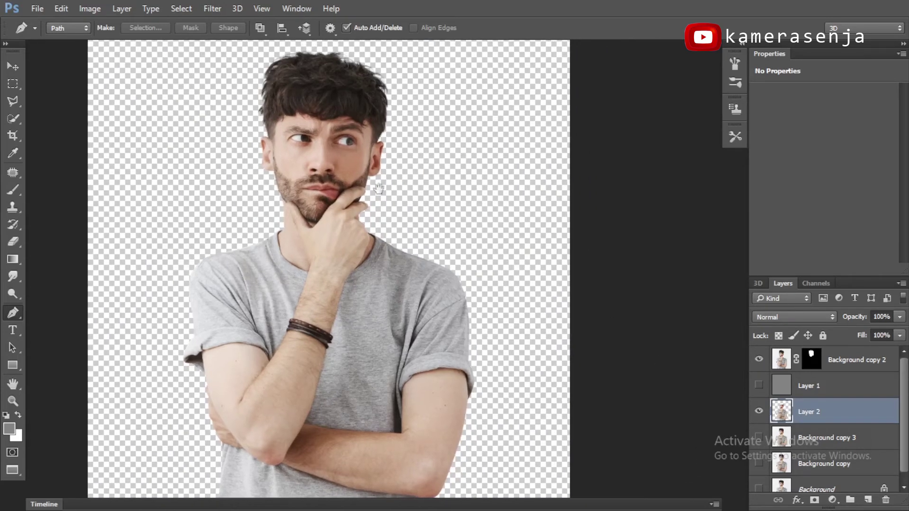
left_click_drag(379, 188, 393, 215)
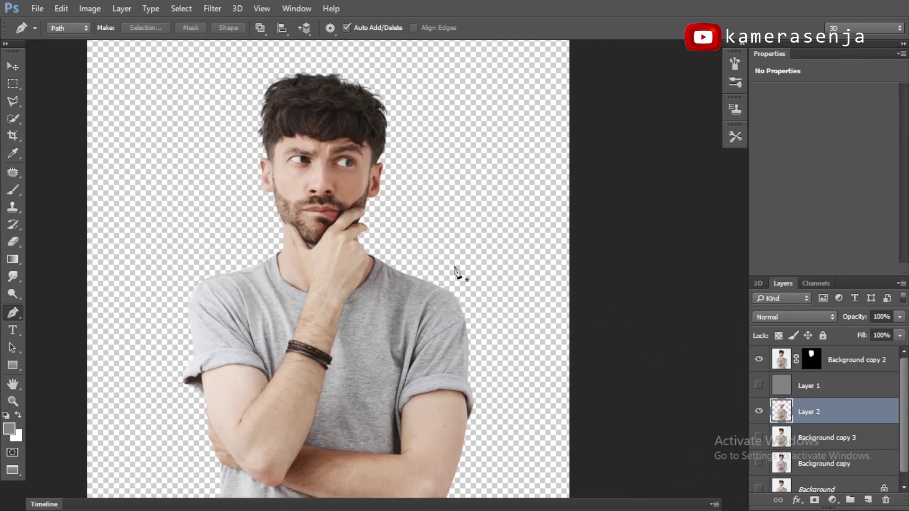
key("ctrl+minus")
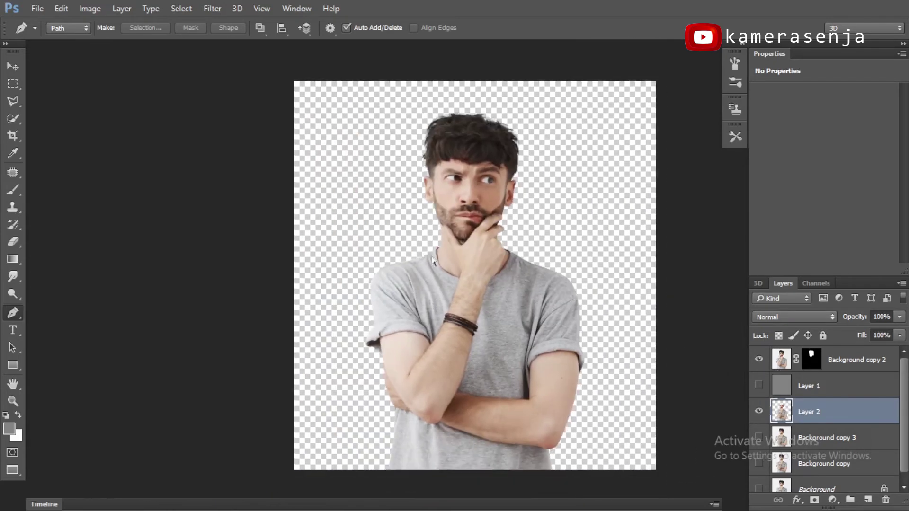
left_click(759, 361)
left_click(759, 361)
left_click_drag(475, 165, 445, 161)
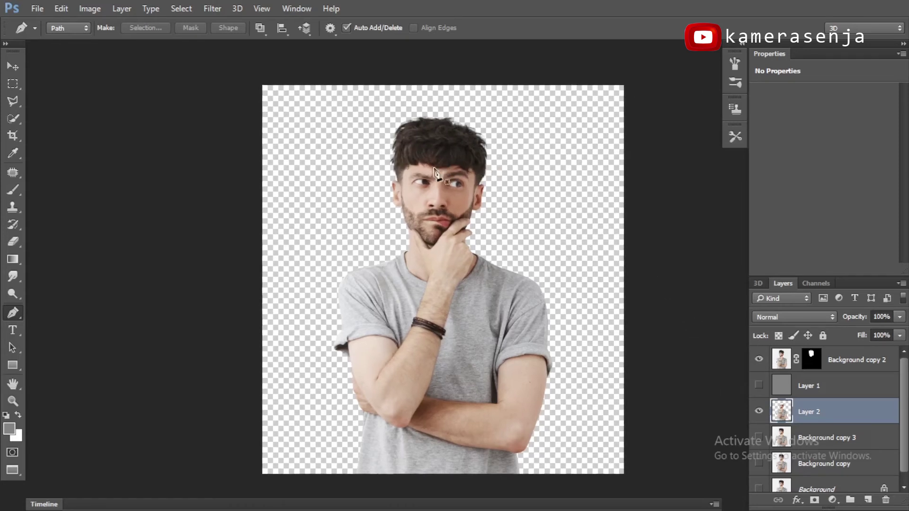
Step: Duplicate Background copy 2 together with Layer 2 and merge the two duplicates into a single cutout layer
left_click(856, 364, "ctrl")
left_click_drag(858, 367, 868, 500)
right_click(857, 357)
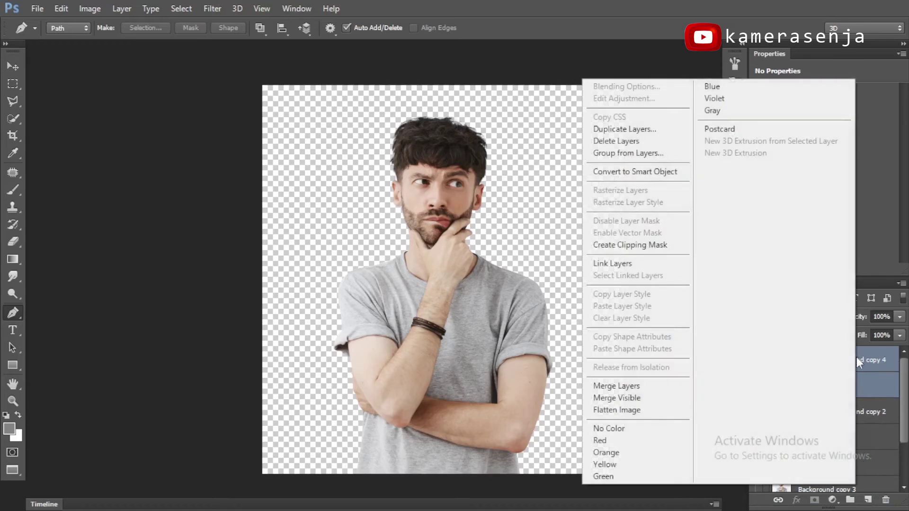
left_click(630, 386)
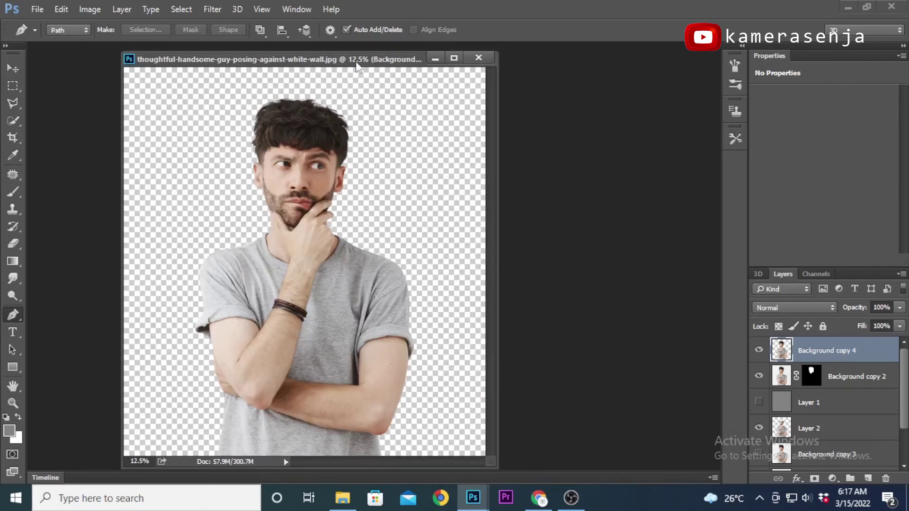
Step: Open the interior picture PSDJulyIce114 from the konten folder on Local Disk (G:)
left_click_drag(357, 66, 358, 75)
key("ctrl+minus")
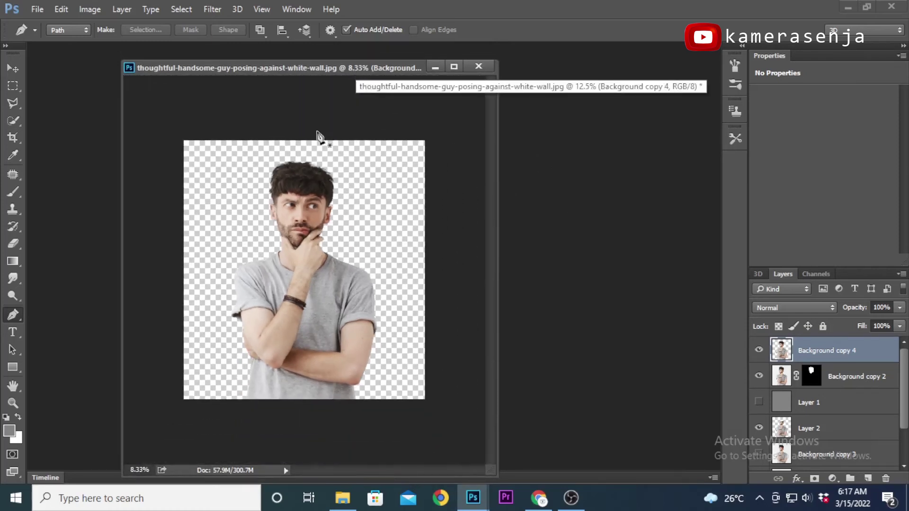
key("v")
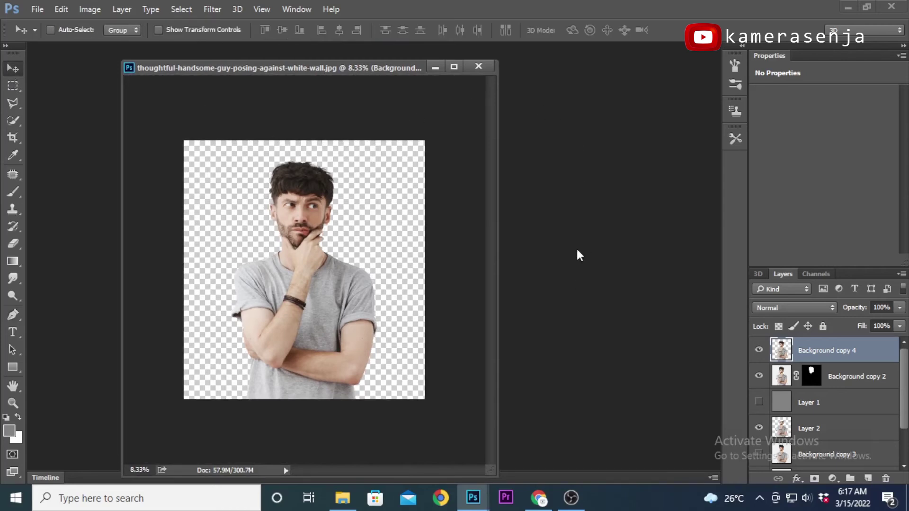
key("ctrl+o")
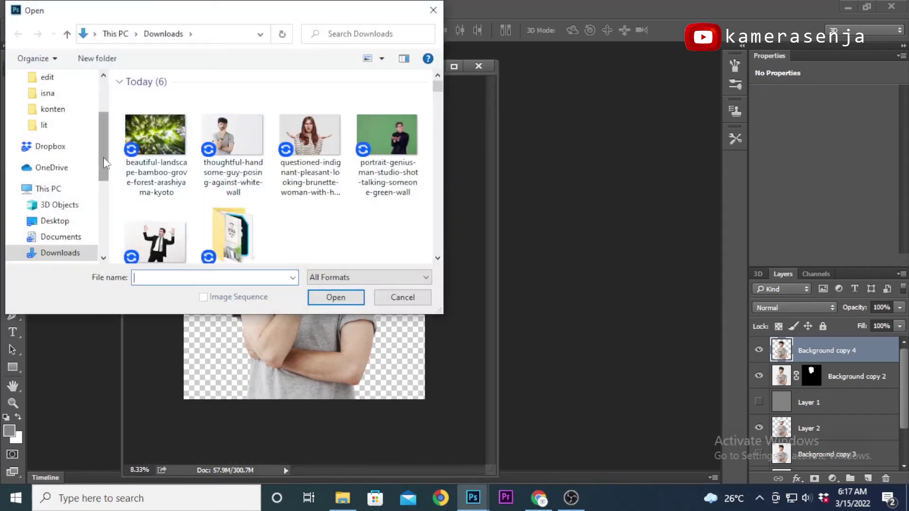
scroll(106, 243, "down", 5)
left_click(66, 173)
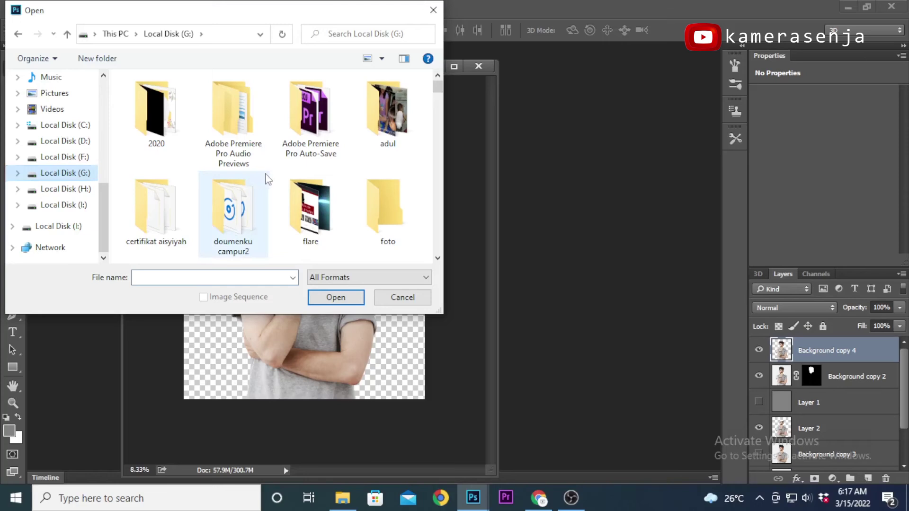
scroll(280, 185, "down", 2)
double_click(156, 222)
scroll(415, 168, "down", 3)
scroll(415, 168, "down", 10)
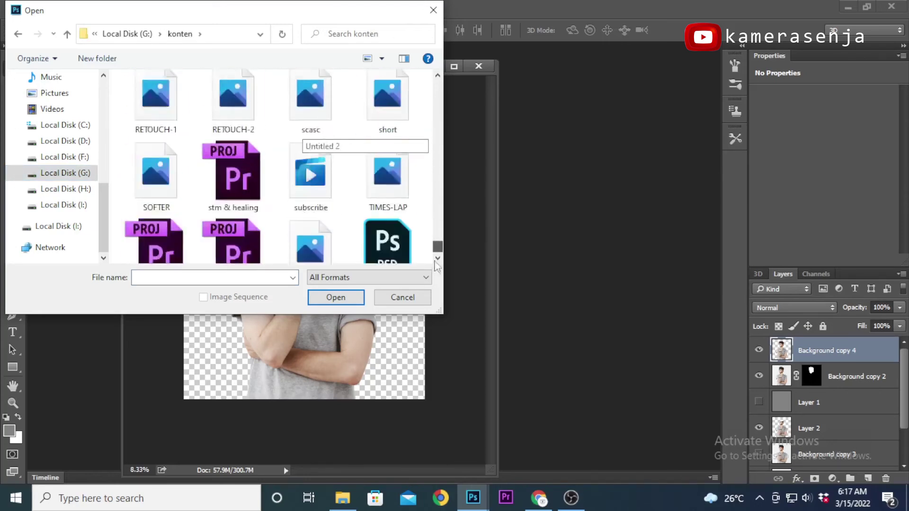
scroll(389, 210, "up", 5)
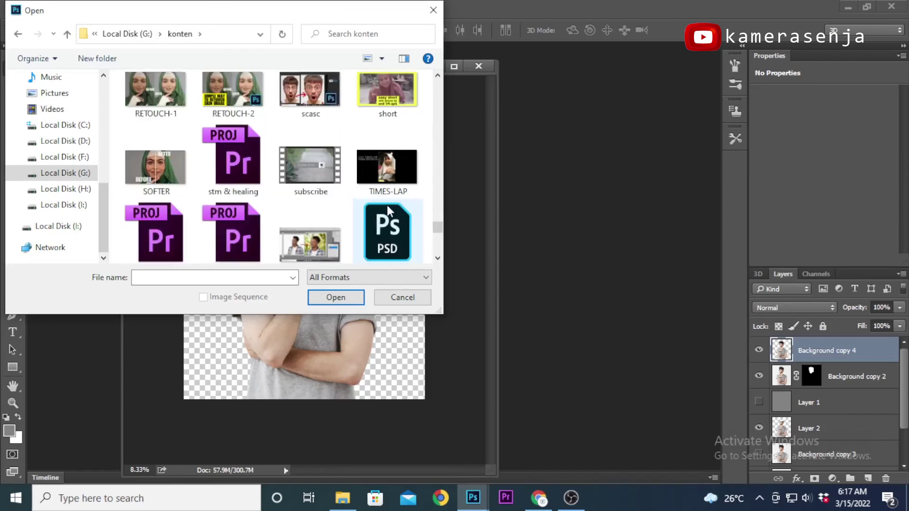
scroll(390, 210, "up", 2)
left_click(309, 203)
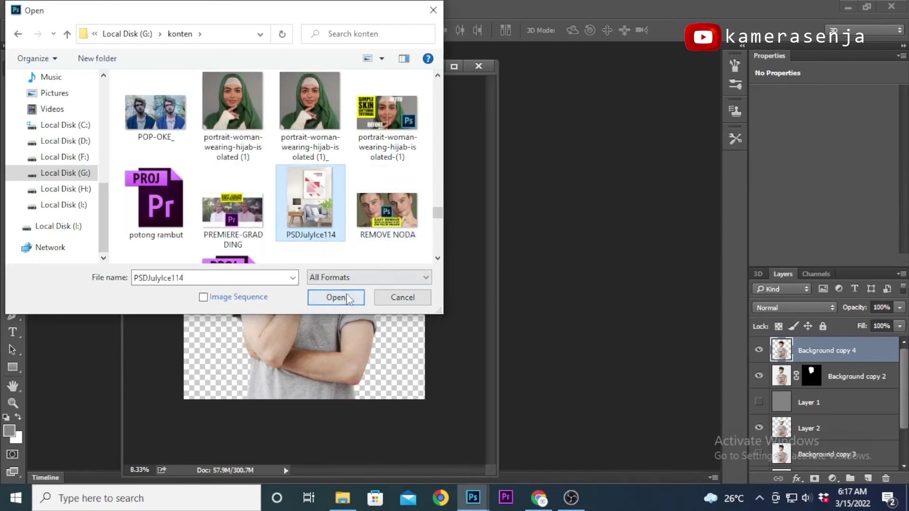
left_click(349, 297)
Step: Arrange both documents side by side, copy the merged cutout into the interior picture and show that picture in full-screen view
left_click_drag(379, 84, 558, 69)
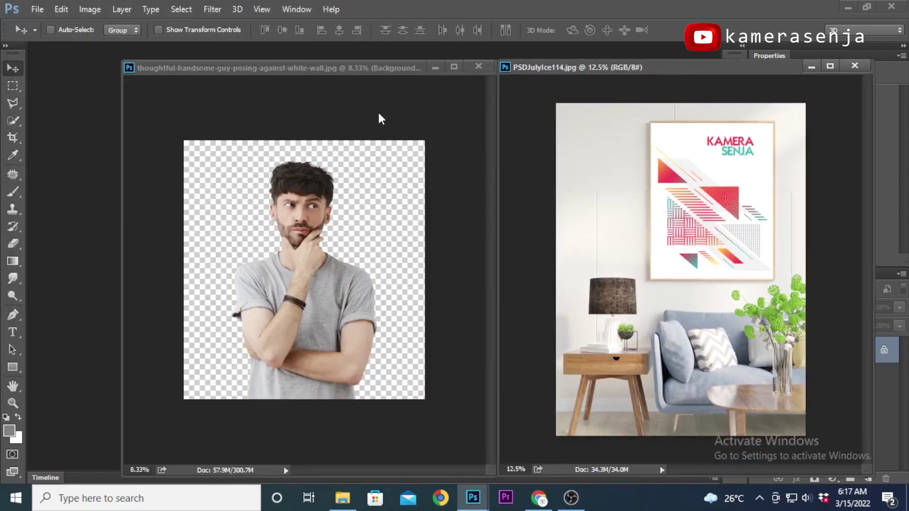
left_click(312, 218)
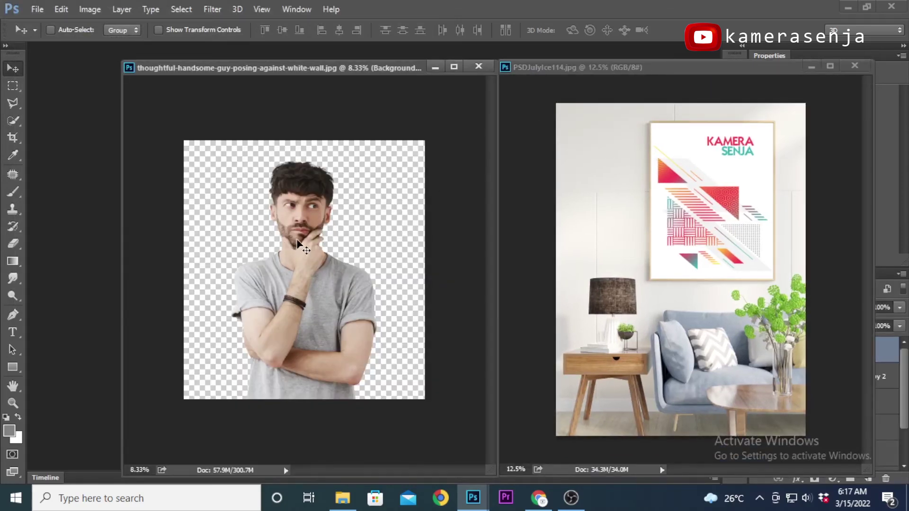
left_click_drag(297, 244, 649, 251)
left_click_drag(673, 67, 325, 152)
key("f")
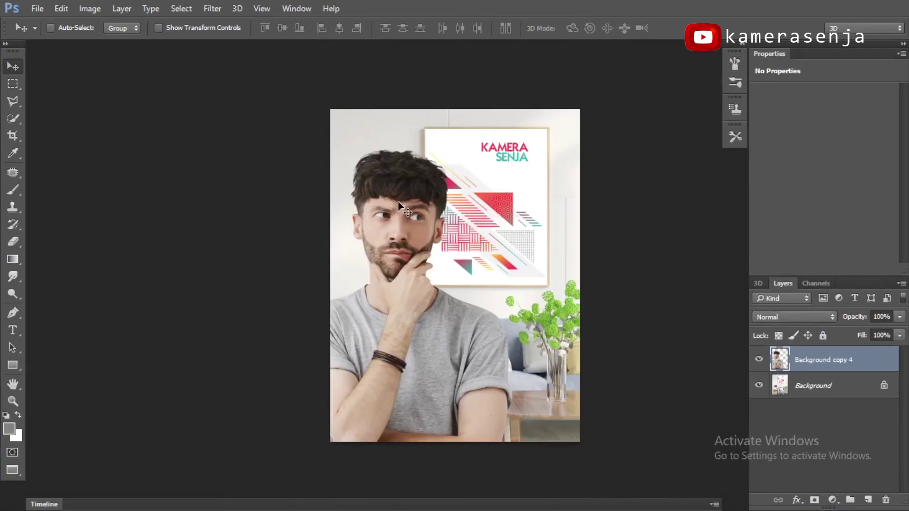
Step: Scale the cutout man down to about 83.5% and position him in front of the framed poster near the picture's lower left
key("ctrl+plus")
left_click_drag(417, 235, 331, 171)
key("ctrl+t")
left_click_drag(473, 103, 464, 163)
left_click_drag(470, 104, 422, 183)
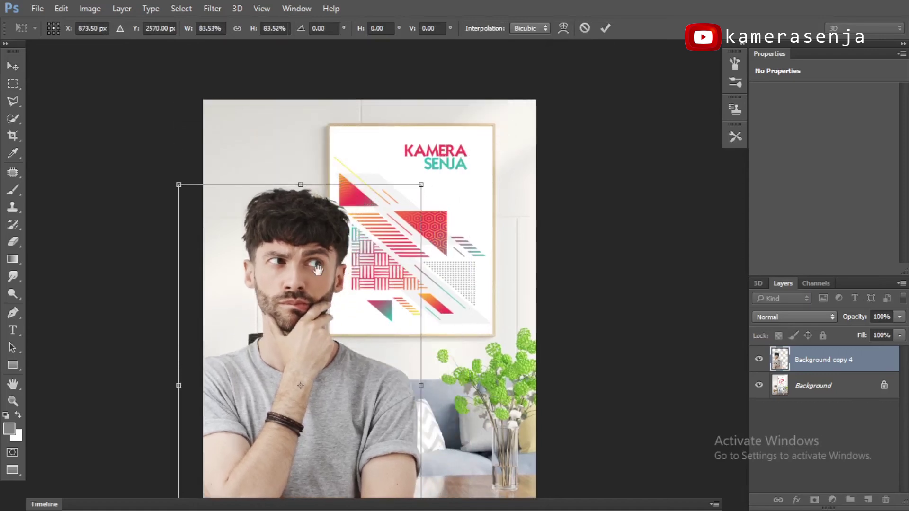
scroll(275, 239, "down", 5)
left_click_drag(274, 239, 291, 259)
key("Return")
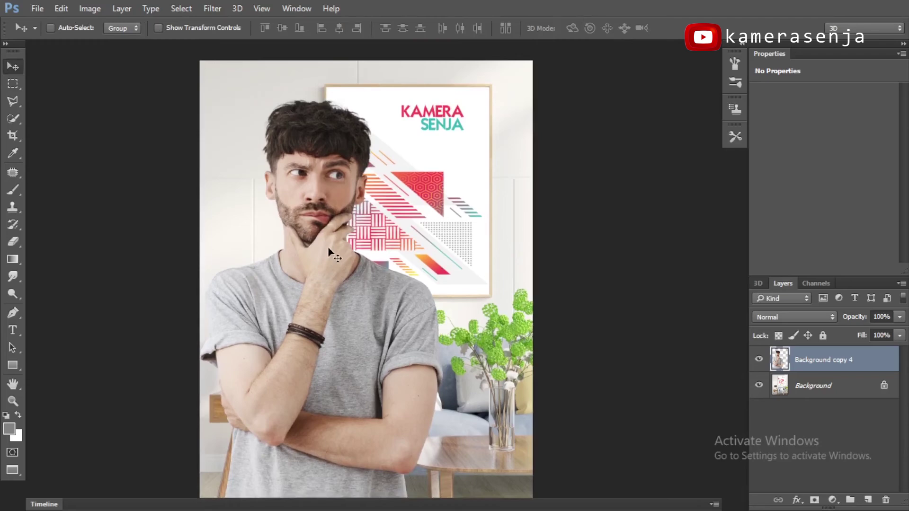
Step: Examine the cutout's hair and face edges up close against the wall and poster
scroll(330, 244, "up", 5)
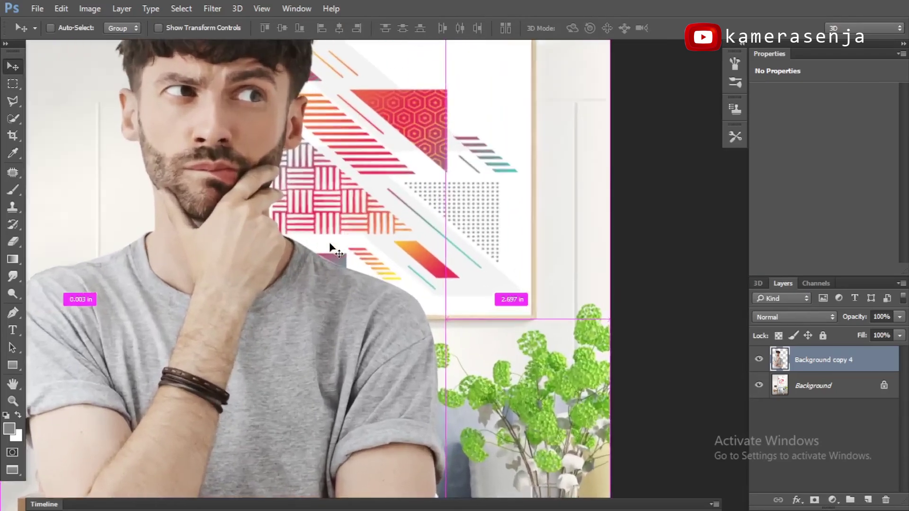
scroll(335, 250, "up", 1)
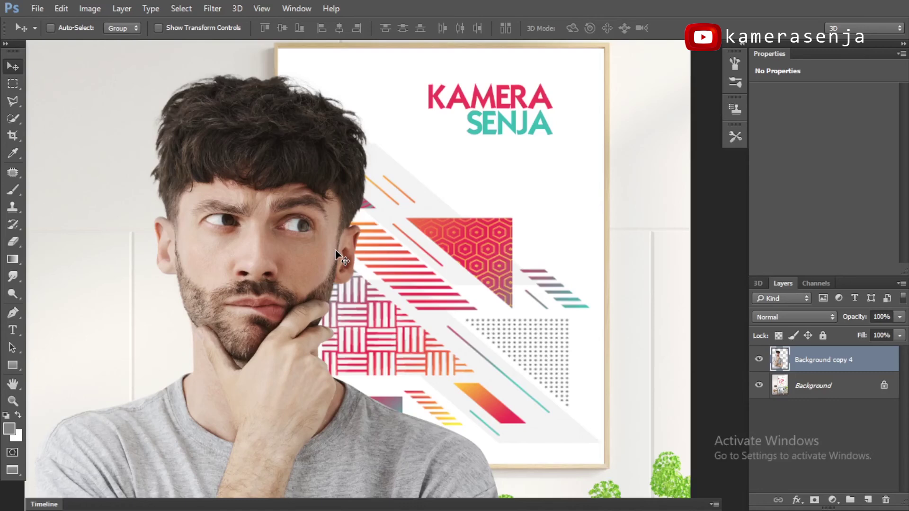
left_click_drag(334, 175, 360, 258)
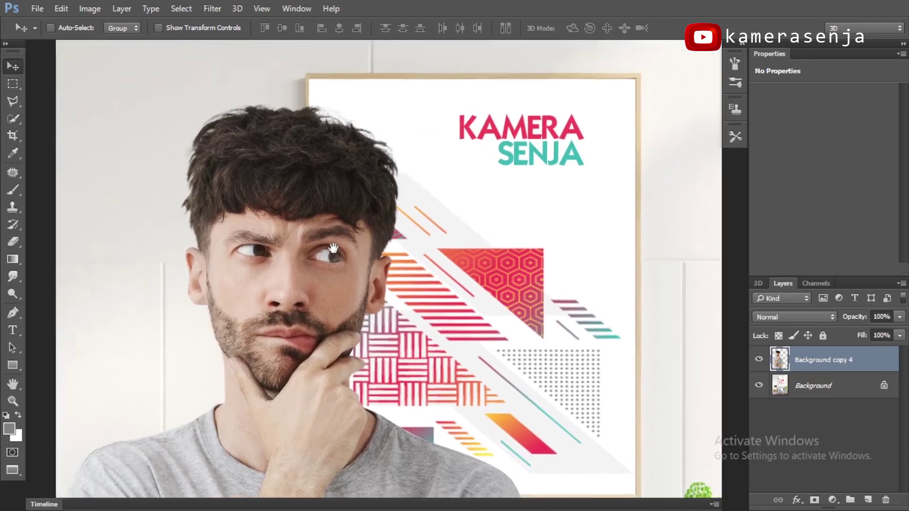
left_click_drag(287, 258, 334, 275)
scroll(334, 275, "up", 1)
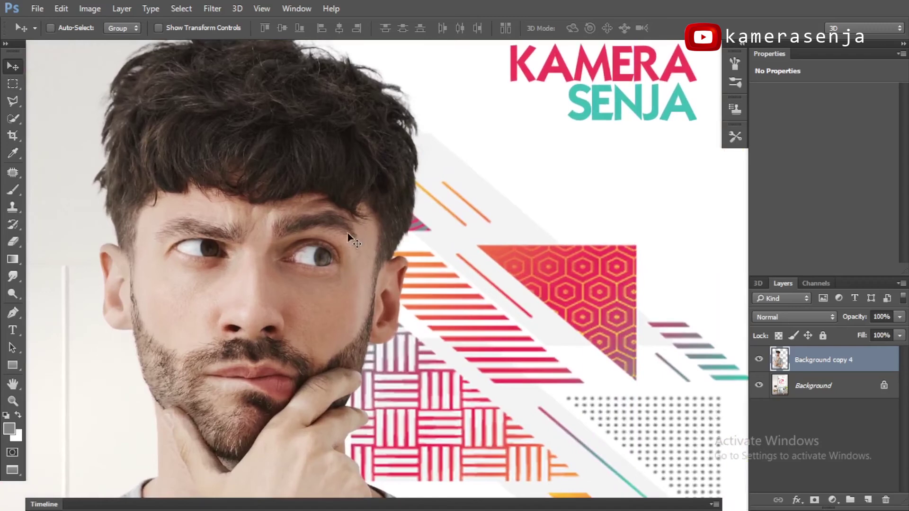
scroll(364, 227, "up", 2)
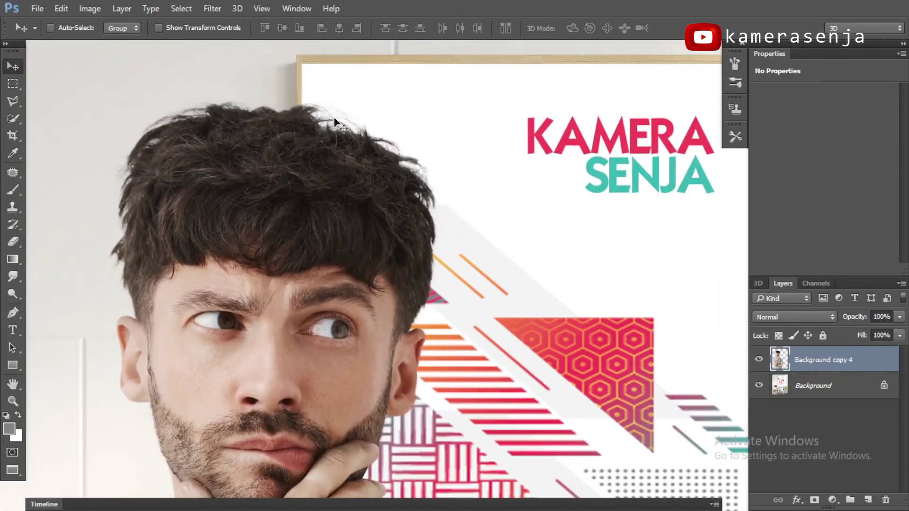
scroll(436, 233, "down", 3)
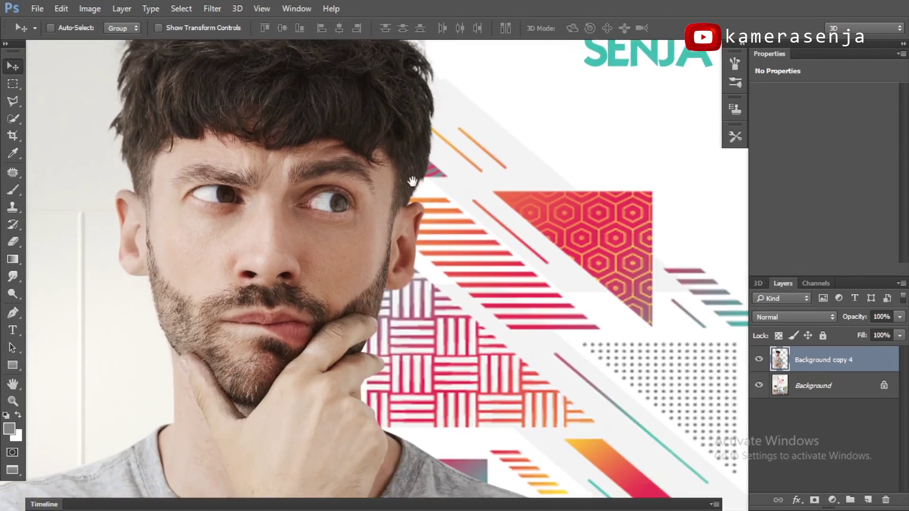
Step: Inspect the cutout edges along the chin, hand, shoulder and rolled sleeve against the new background
scroll(388, 215, "down", 5)
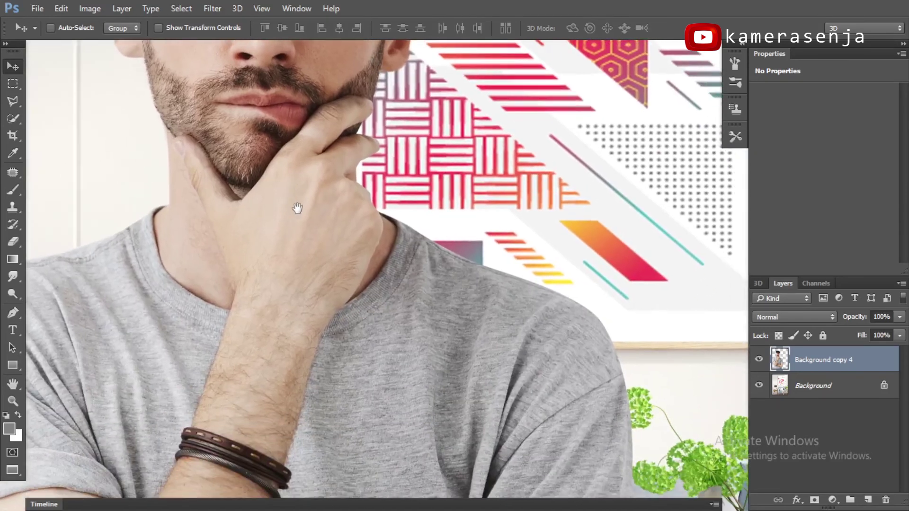
scroll(299, 211, "up", 2)
scroll(331, 148, "up", 2)
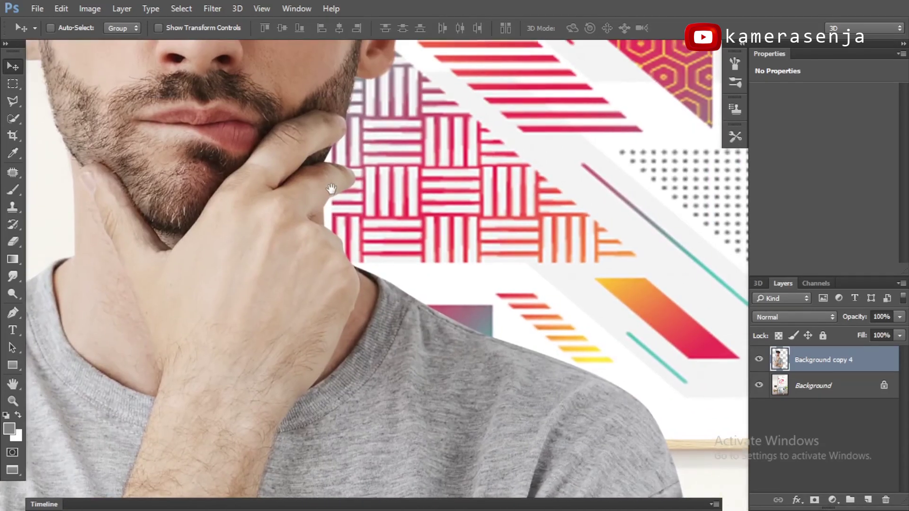
scroll(333, 229, "down", 5)
scroll(333, 229, "right", 4)
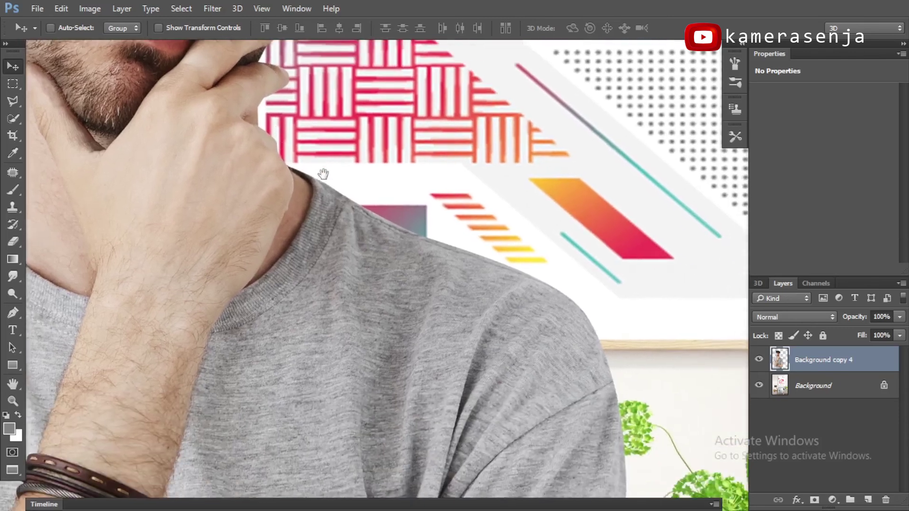
scroll(513, 244, "down", 5)
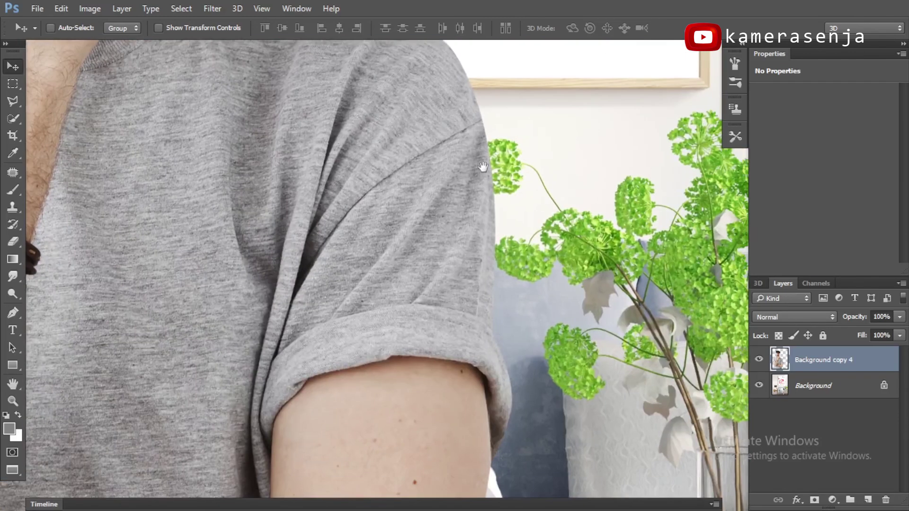
scroll(483, 247, "right", 2)
scroll(450, 275, "down", 4)
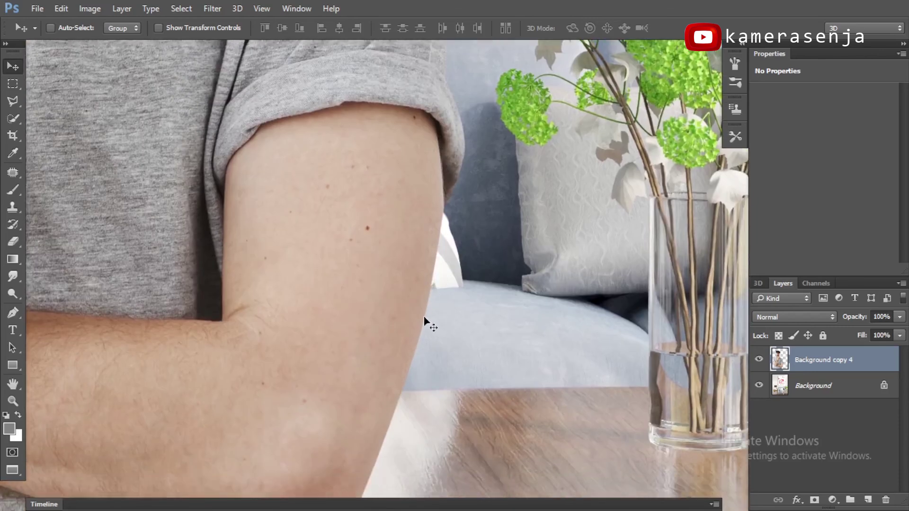
Step: Check the cutout edges around the elbow, folded forearm and shirt hem, and review the whole composite
left_click_drag(425, 320, 454, 187)
left_click_drag(408, 322, 430, 210)
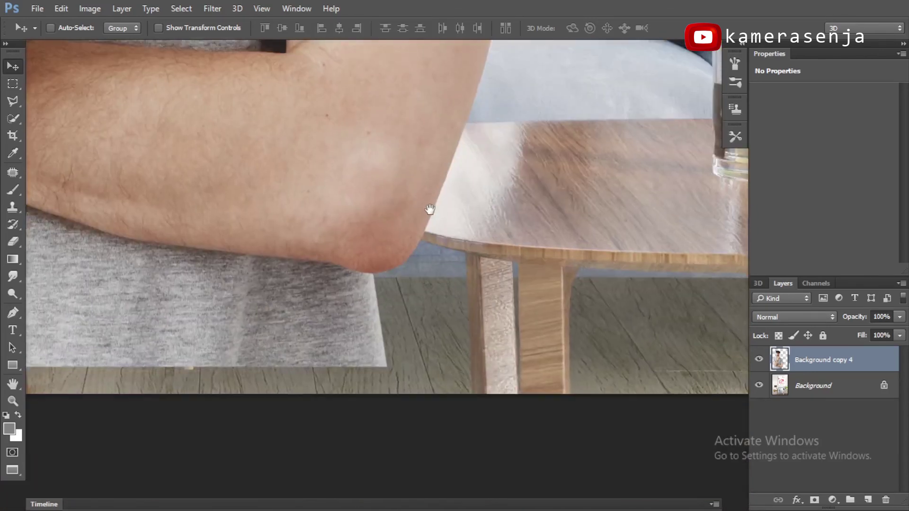
left_click_drag(355, 229, 437, 296)
left_click_drag(315, 239, 571, 295)
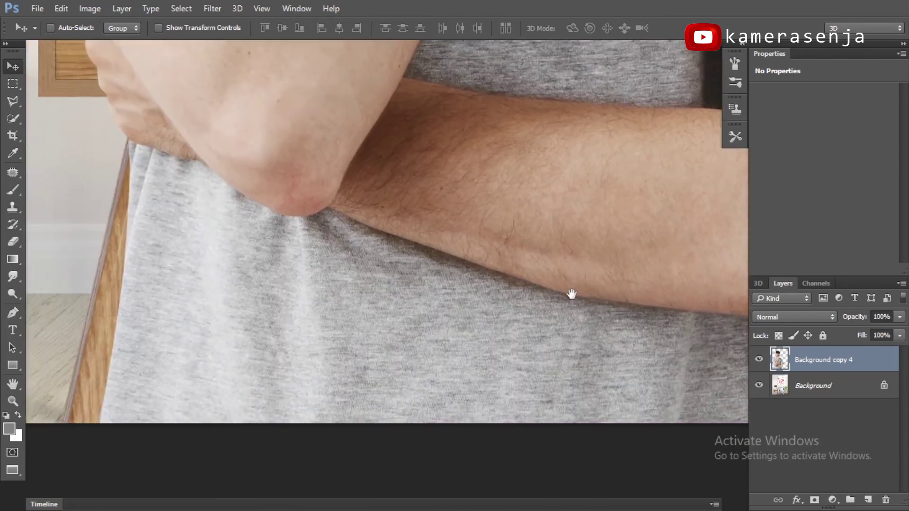
key("ctrl+0")
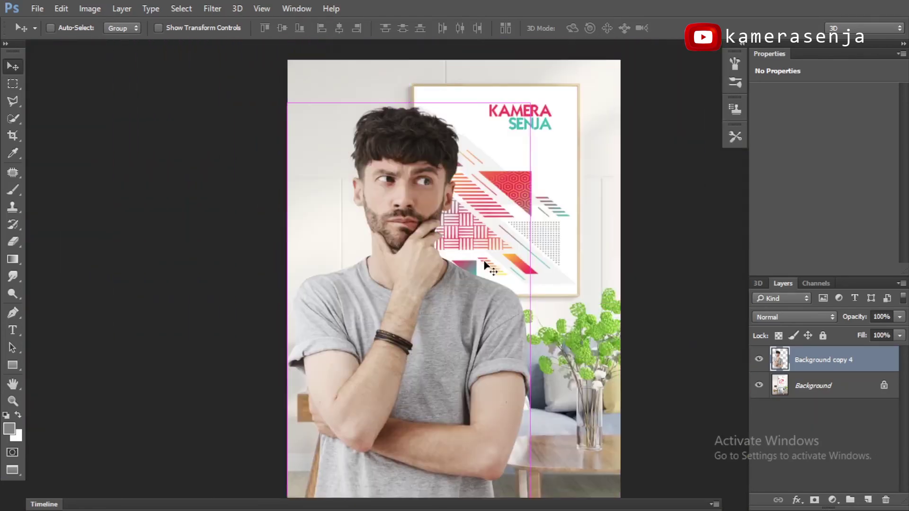
left_click_drag(473, 230, 400, 202)
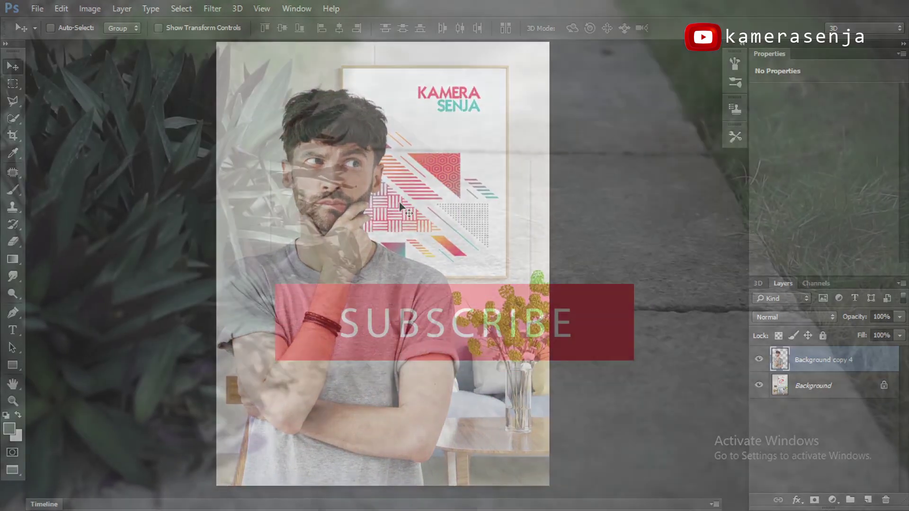